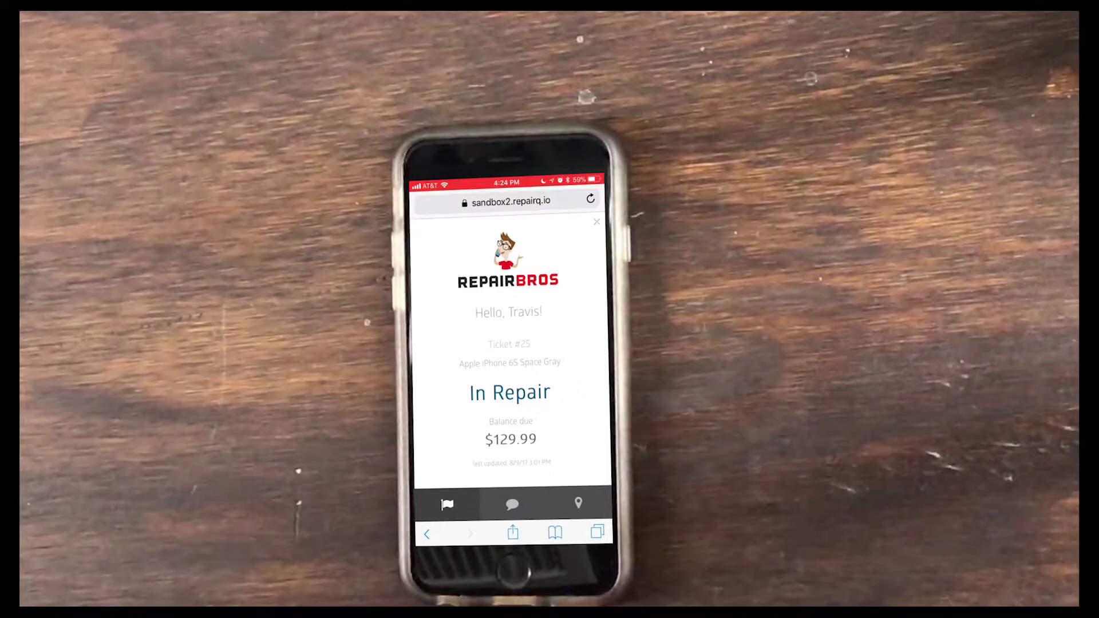
Step: On the phone status page, view the ticket's notes, then the shop's location and contact details
left_click(513, 504)
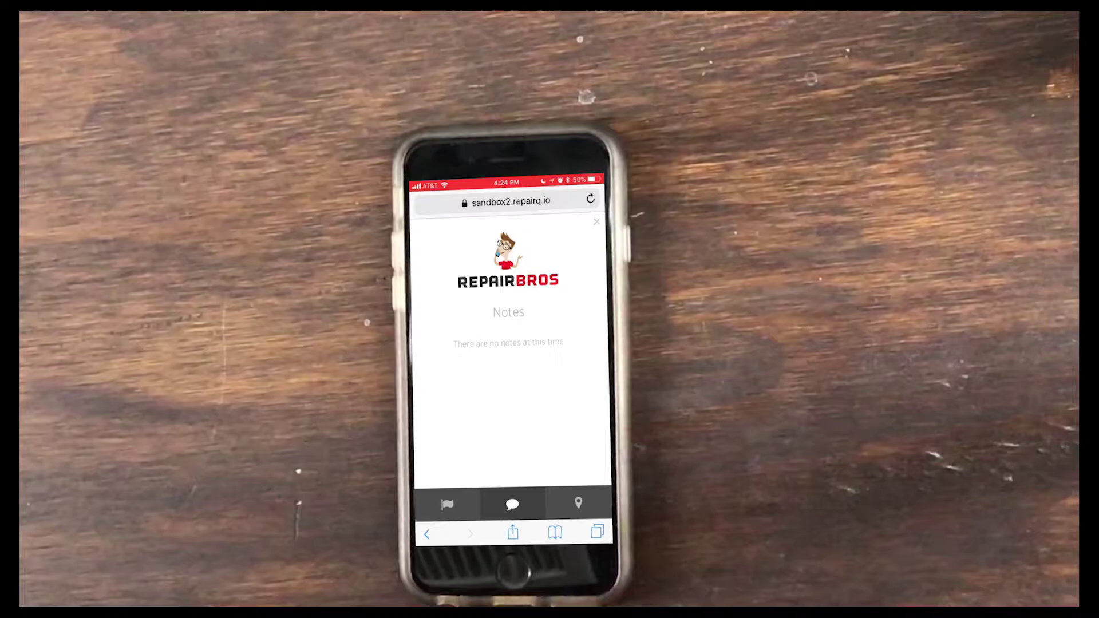
left_click(578, 503)
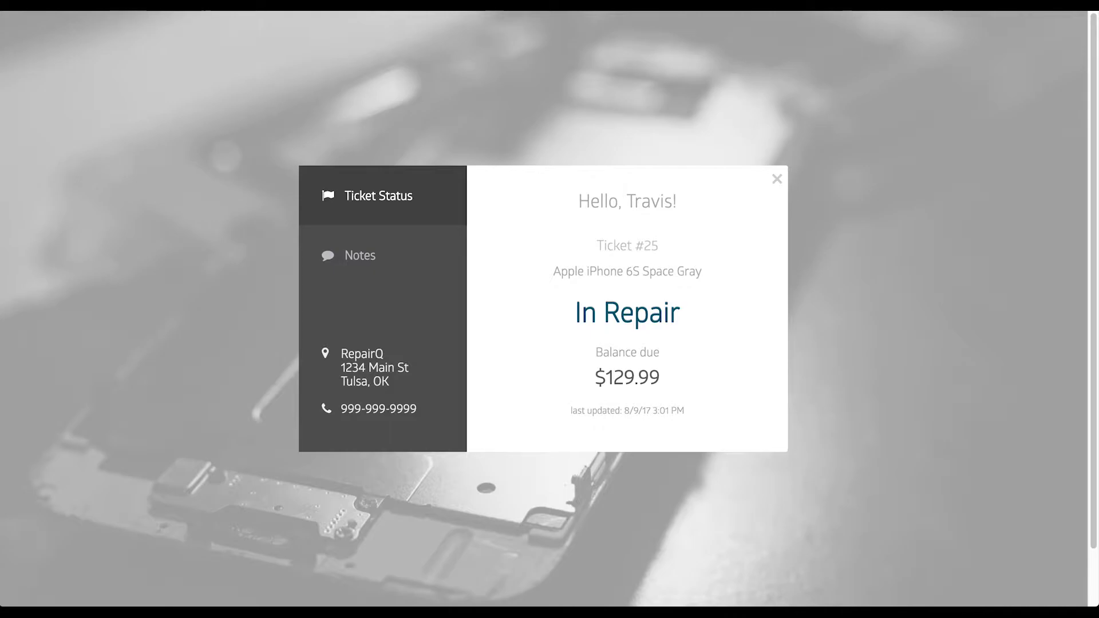
Step: Show Ticket #25's notes in the desktop customer portal
left_click(359, 262)
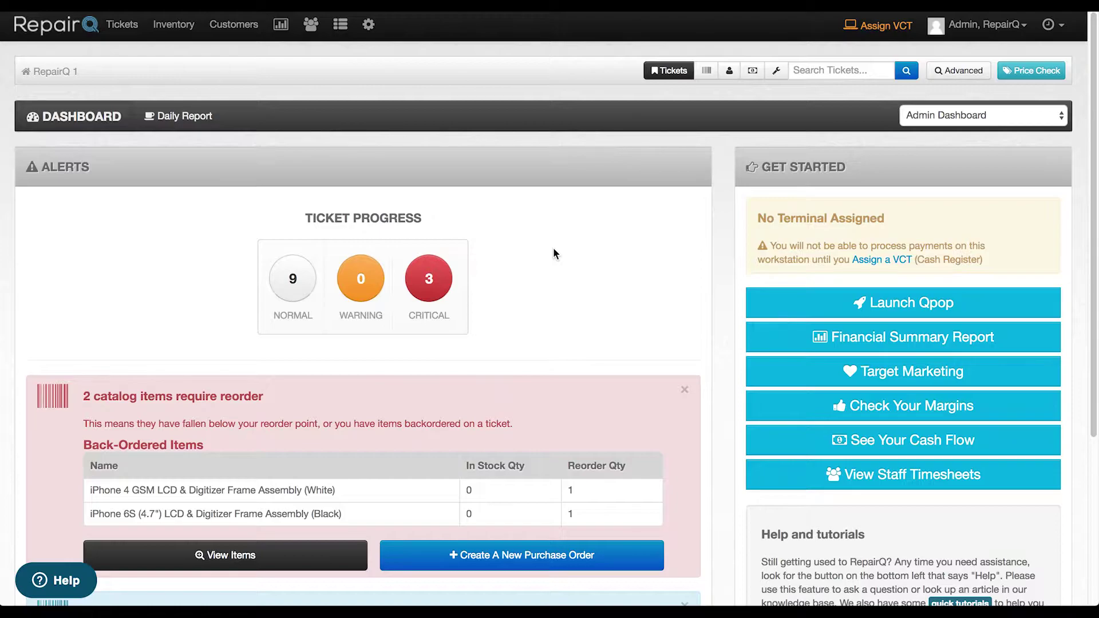
Step: Browse the Branding Image Library's logos from All Settings, then go to the Branding settings page
mouse_move(367, 33)
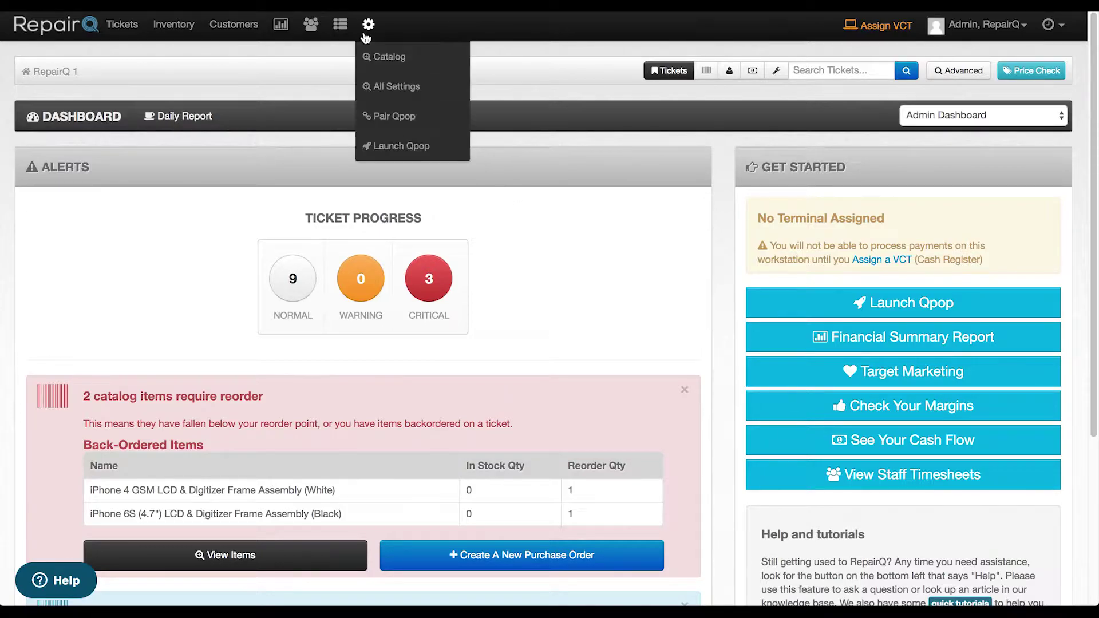
left_click(365, 36)
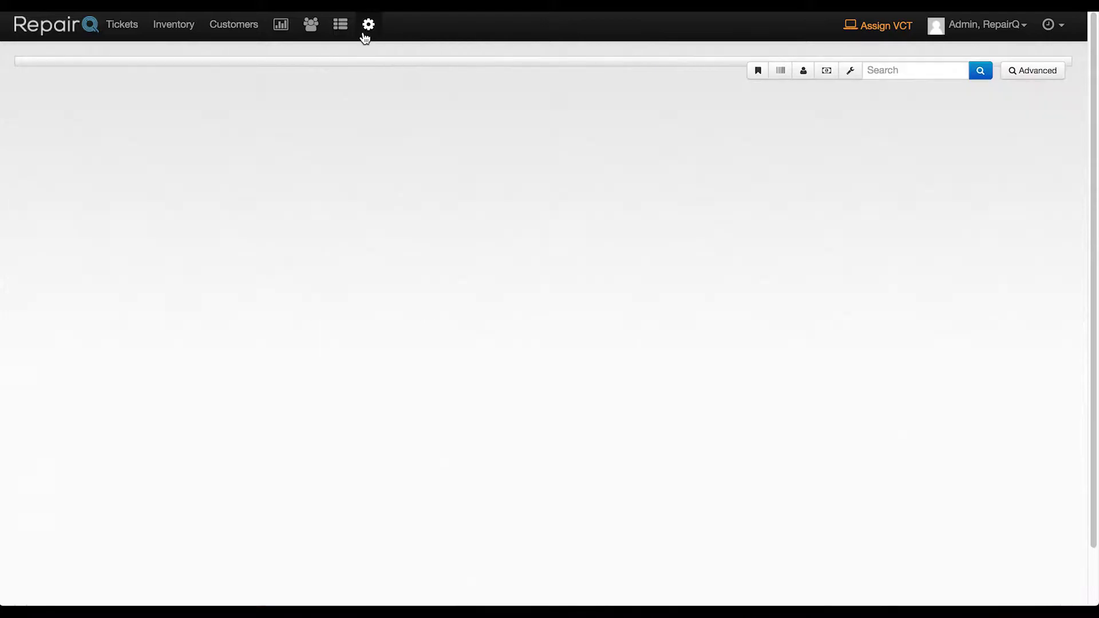
scroll(212, 314, "down", 8)
scroll(211, 309, "down", 5)
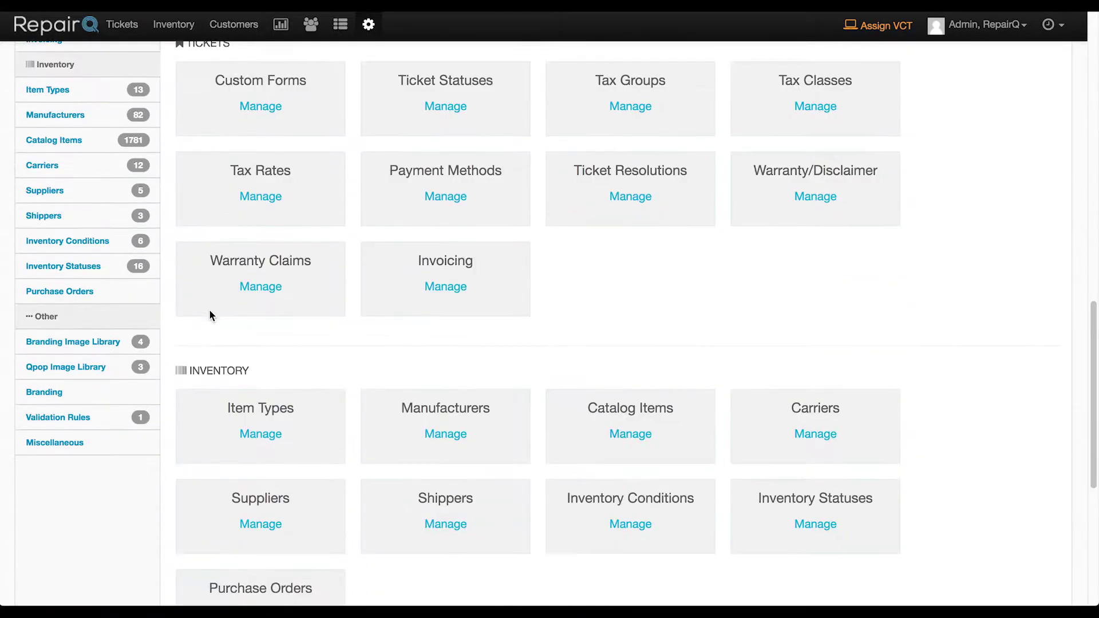
left_click(109, 346)
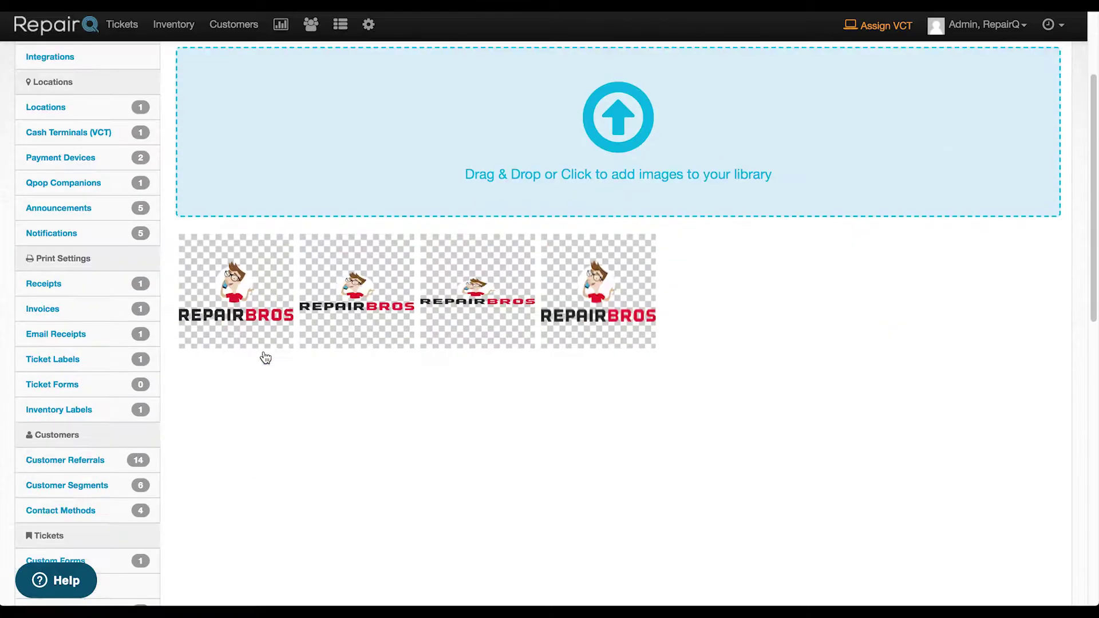
scroll(266, 356, "down", 15)
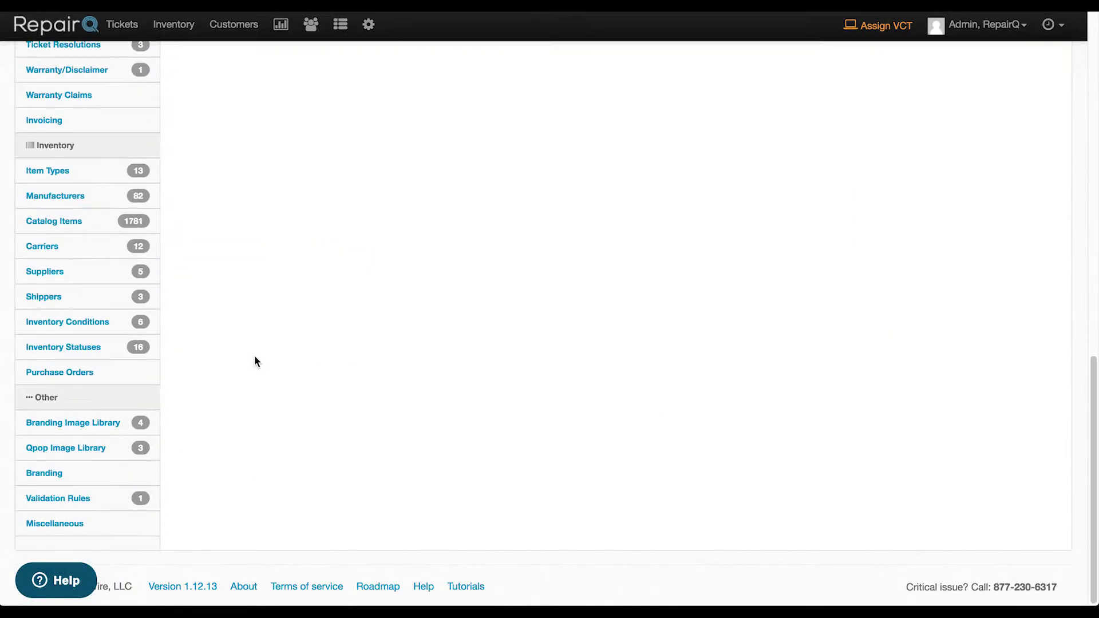
left_click(56, 473)
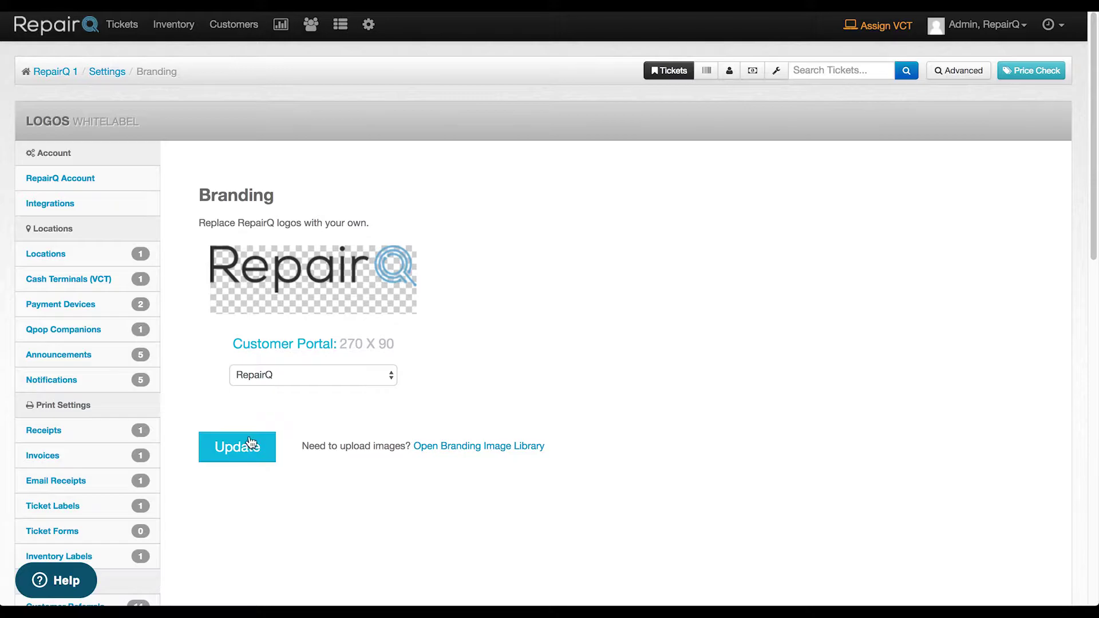
Step: Save the receipt print settings for the RepairQ 1 location
left_click(43, 430)
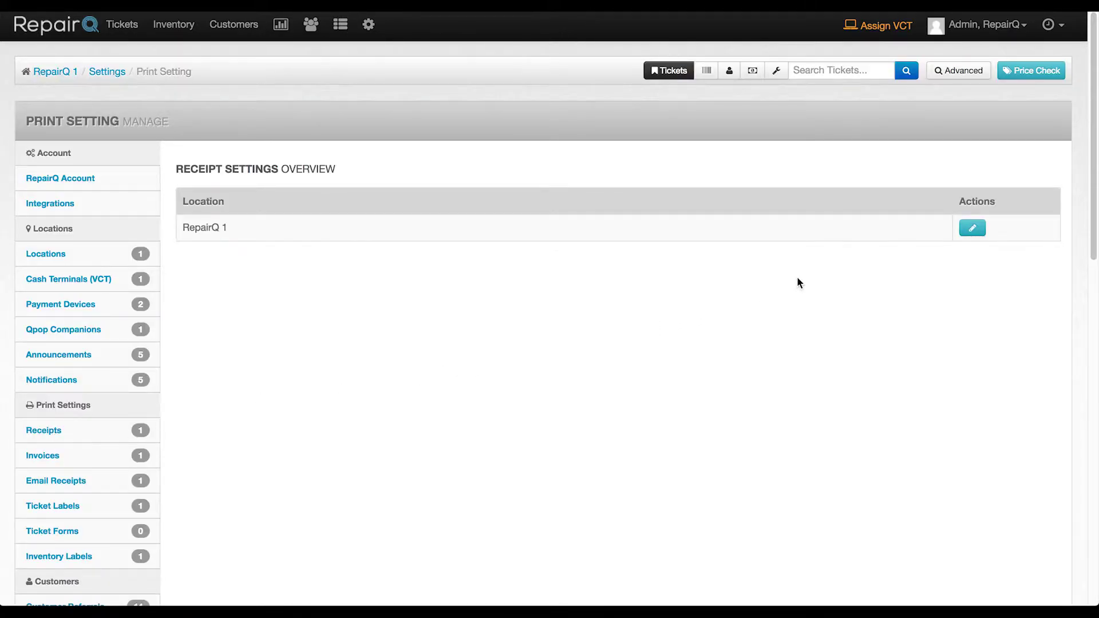
left_click(972, 229)
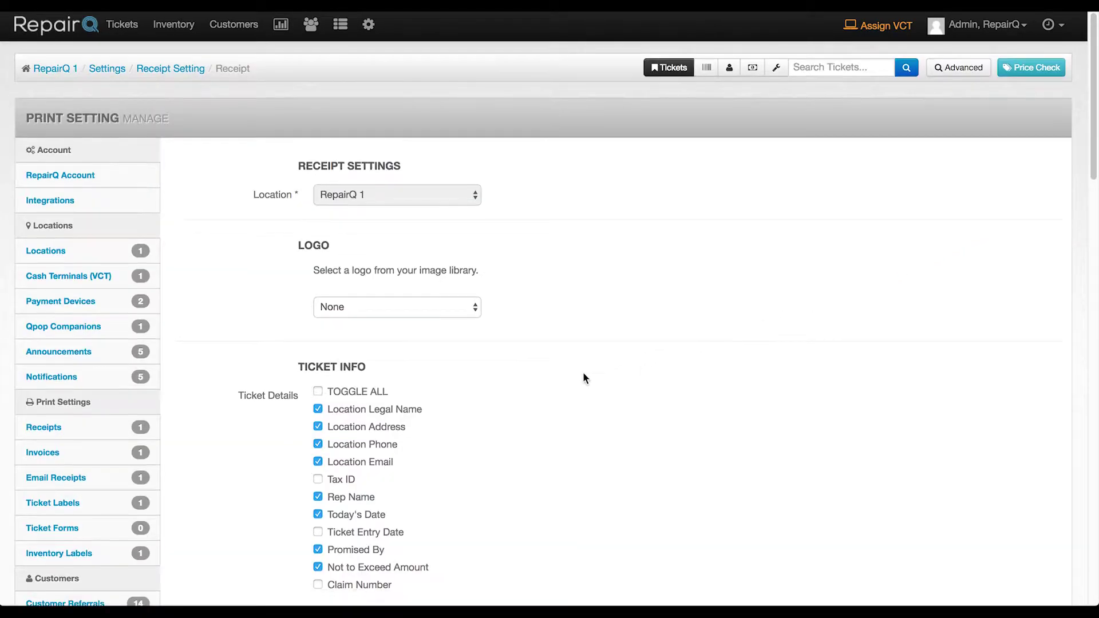
scroll(584, 375, "down", 4)
scroll(582, 378, "down", 15)
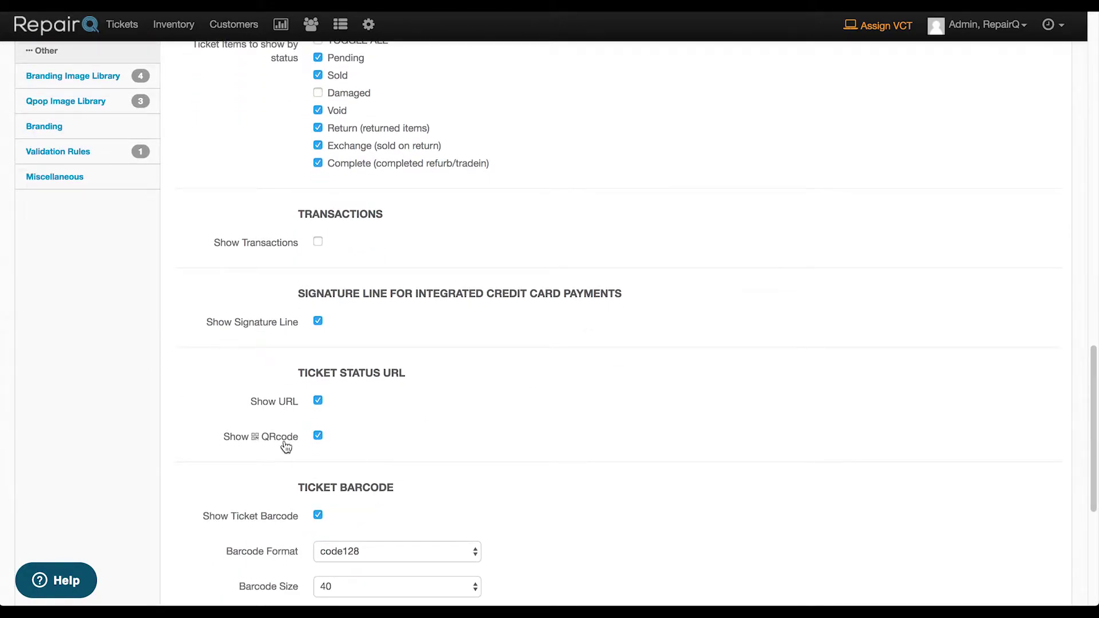
scroll(641, 348, "down", 4)
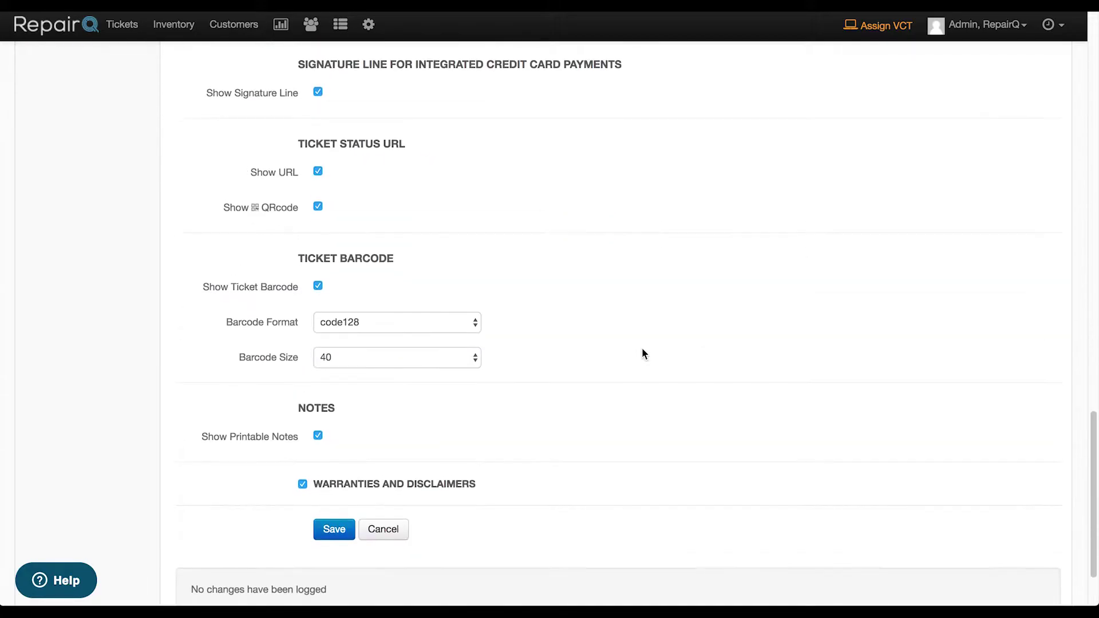
scroll(642, 348, "down", 2)
left_click(343, 444)
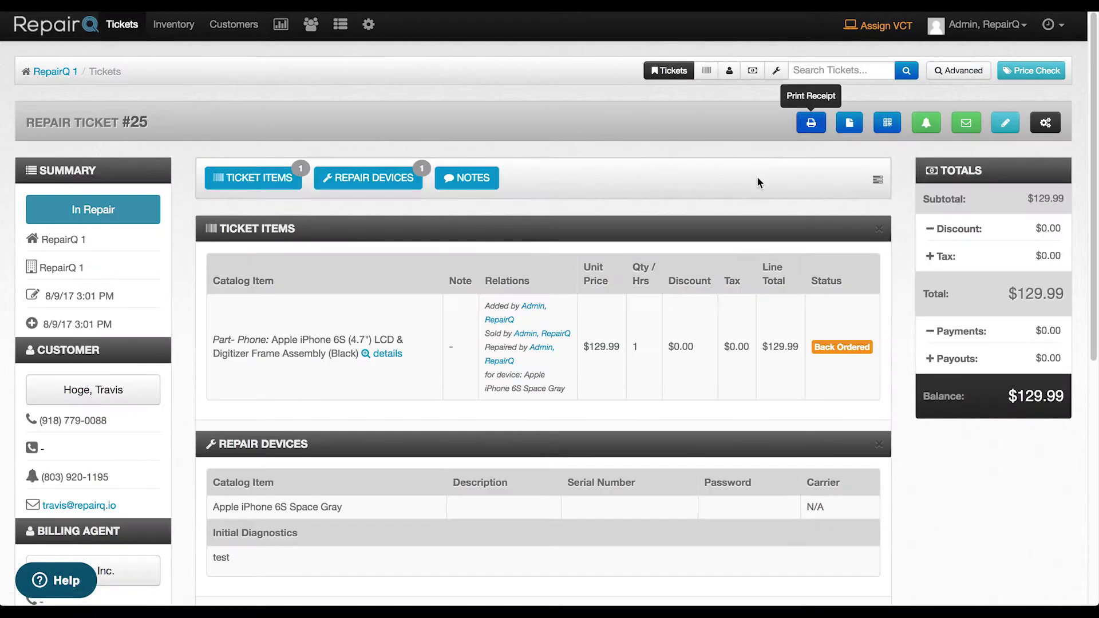
Step: Preview ticket #25's printed receipt with its status QR code and barcode, without printing
left_click(812, 123)
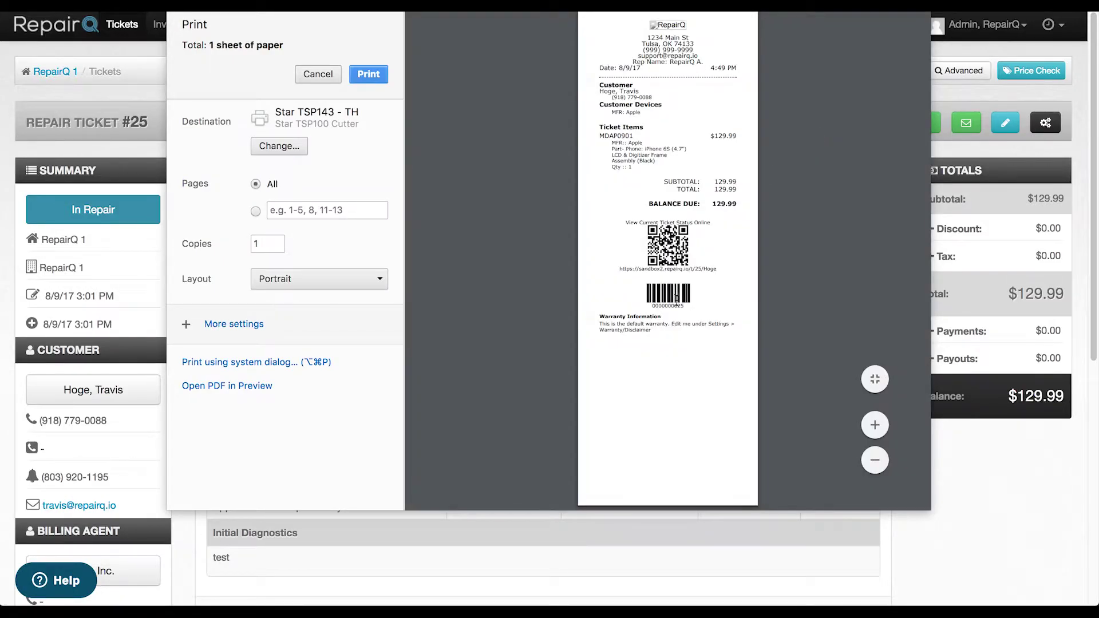
key("Escape")
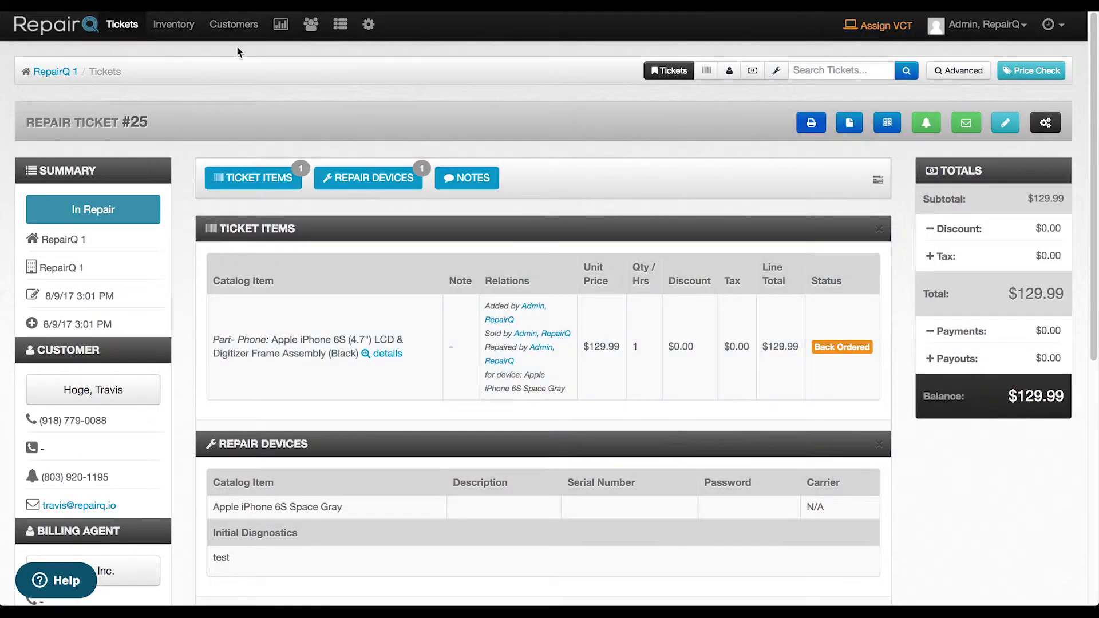
left_click(173, 24)
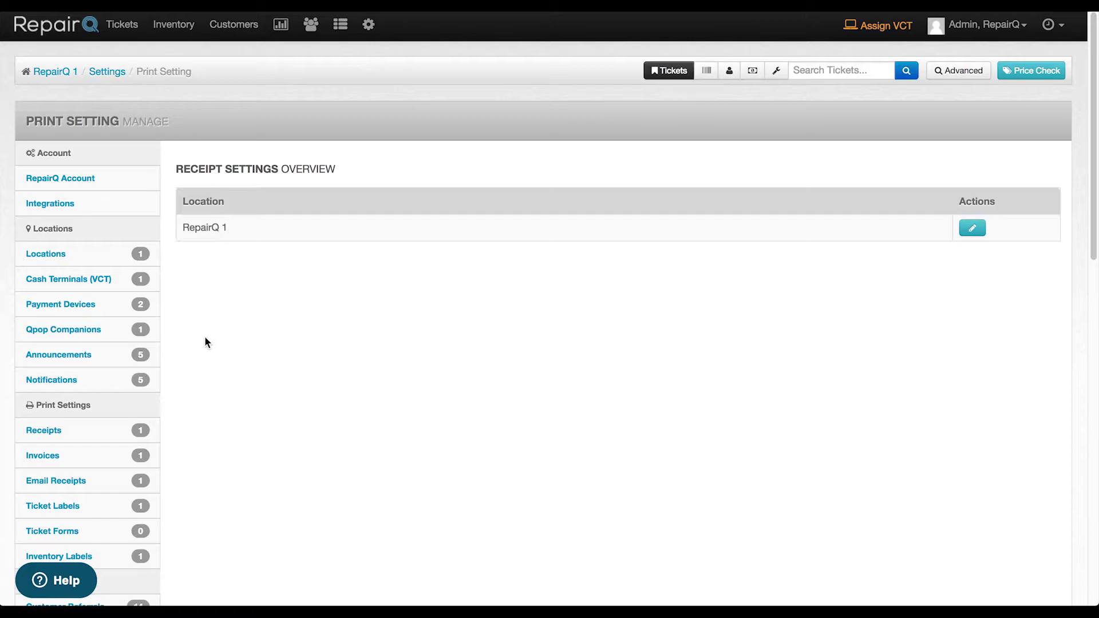
Step: Edit the Ticket SMS notification, selecting the {ticket_status_url} short code and entering the SMS Message box
left_click(66, 380)
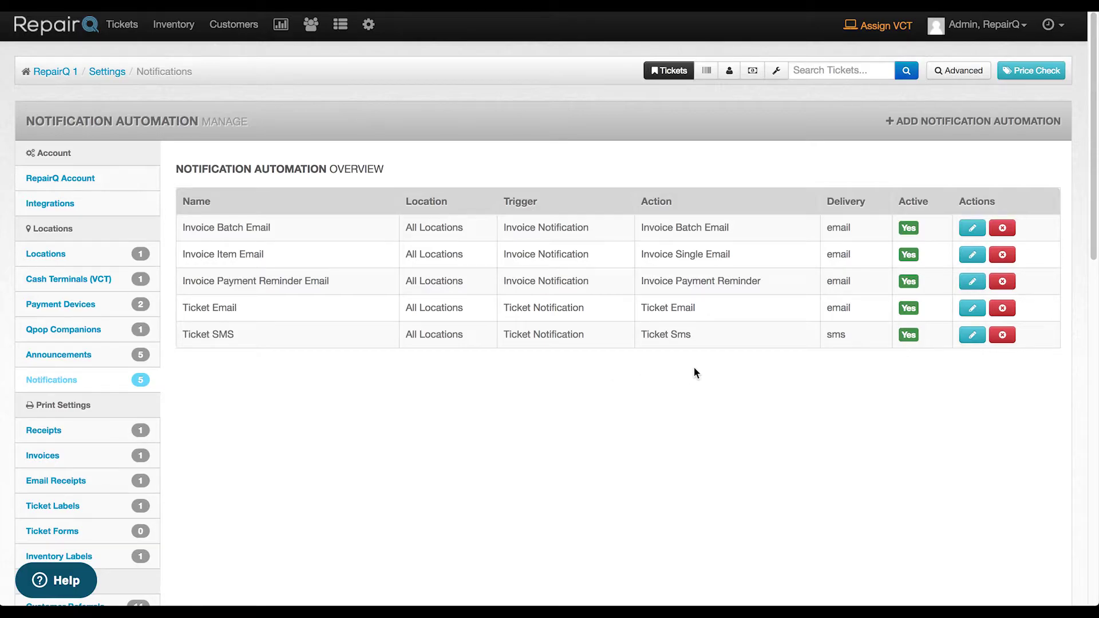
left_click(975, 336)
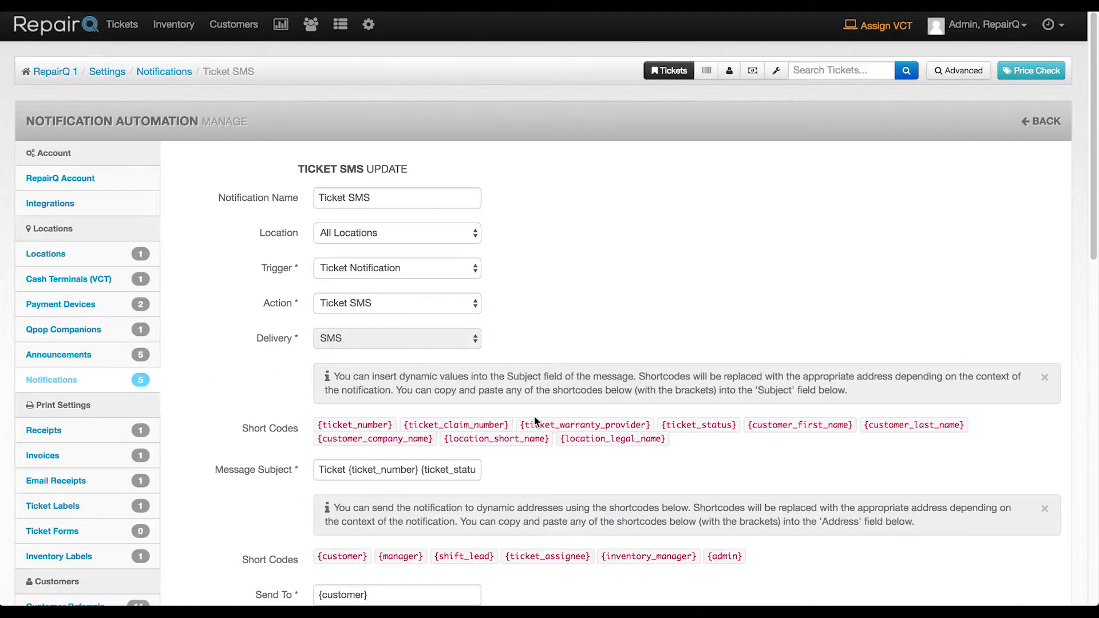
scroll(623, 395, "down", 7)
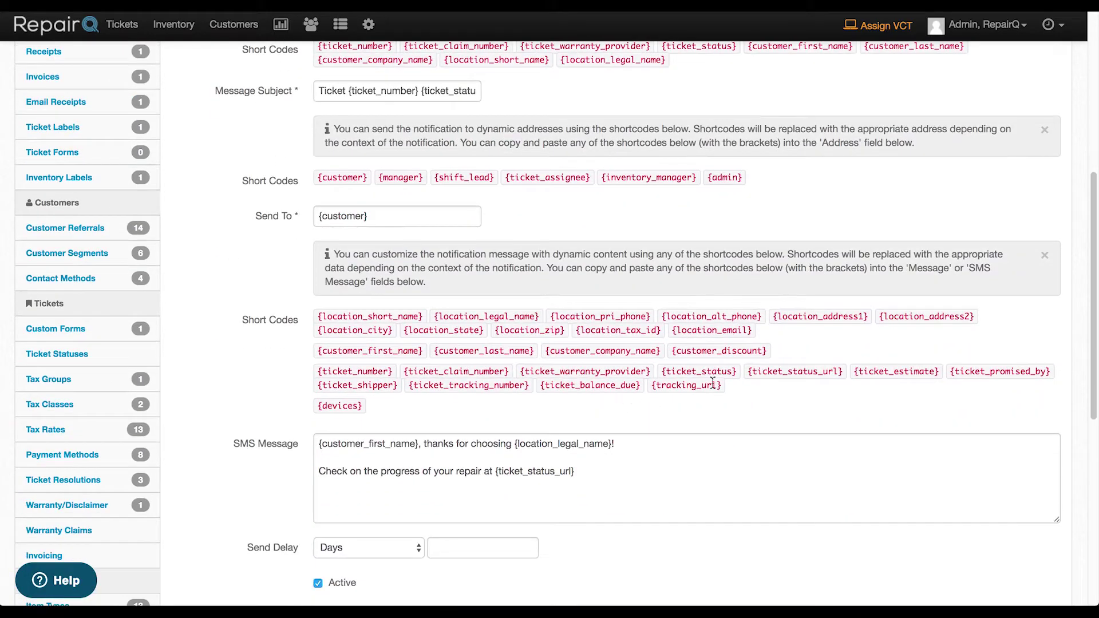
triple_click(792, 374)
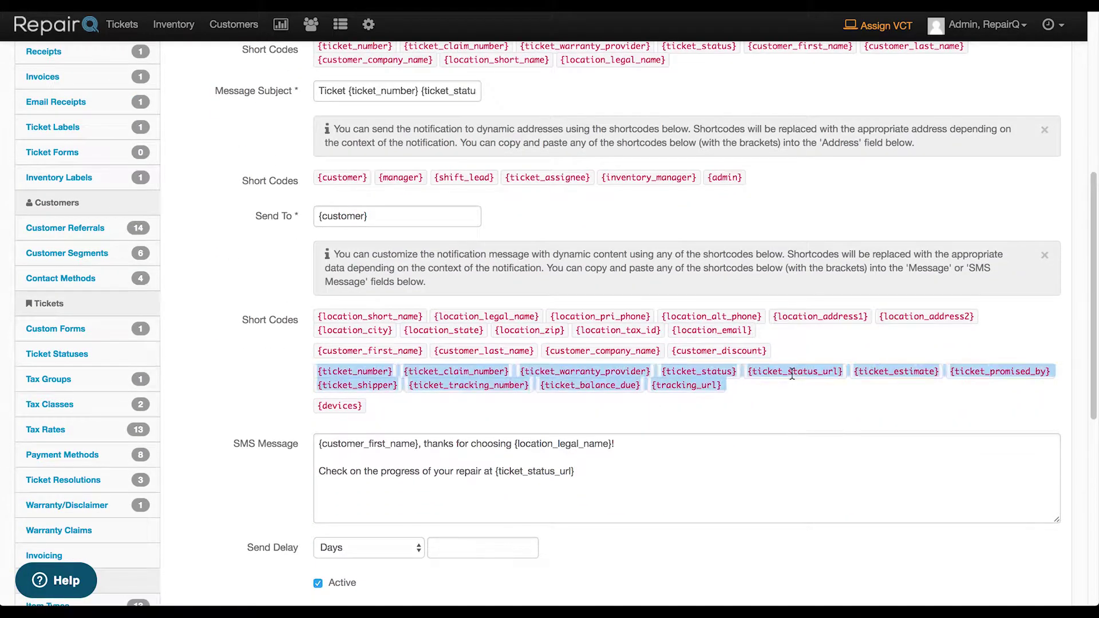
double_click(792, 375)
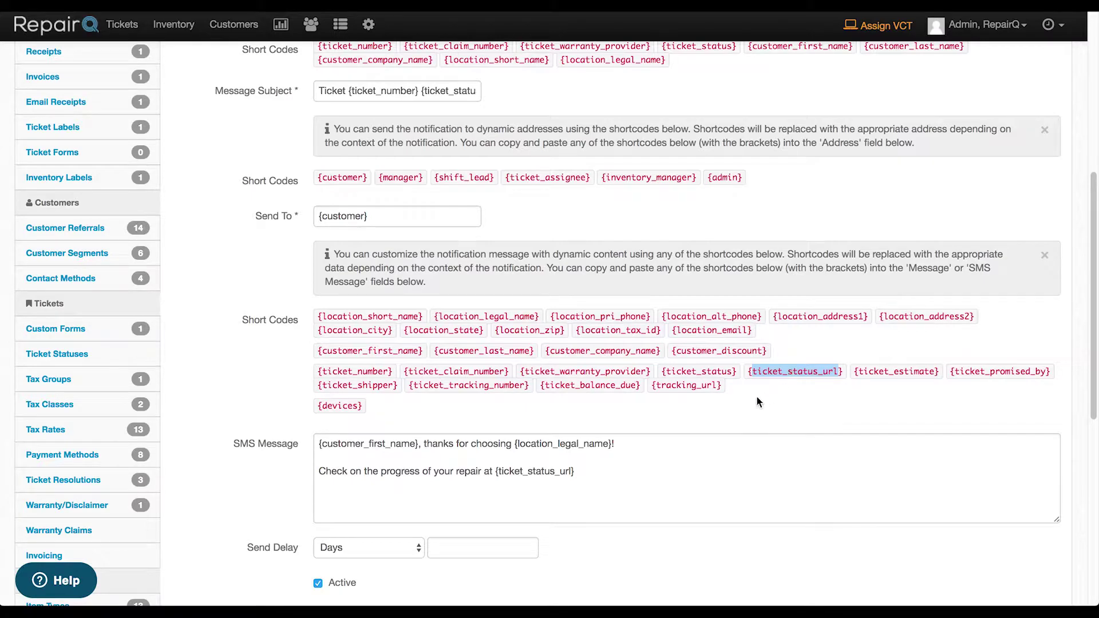
left_click(620, 487)
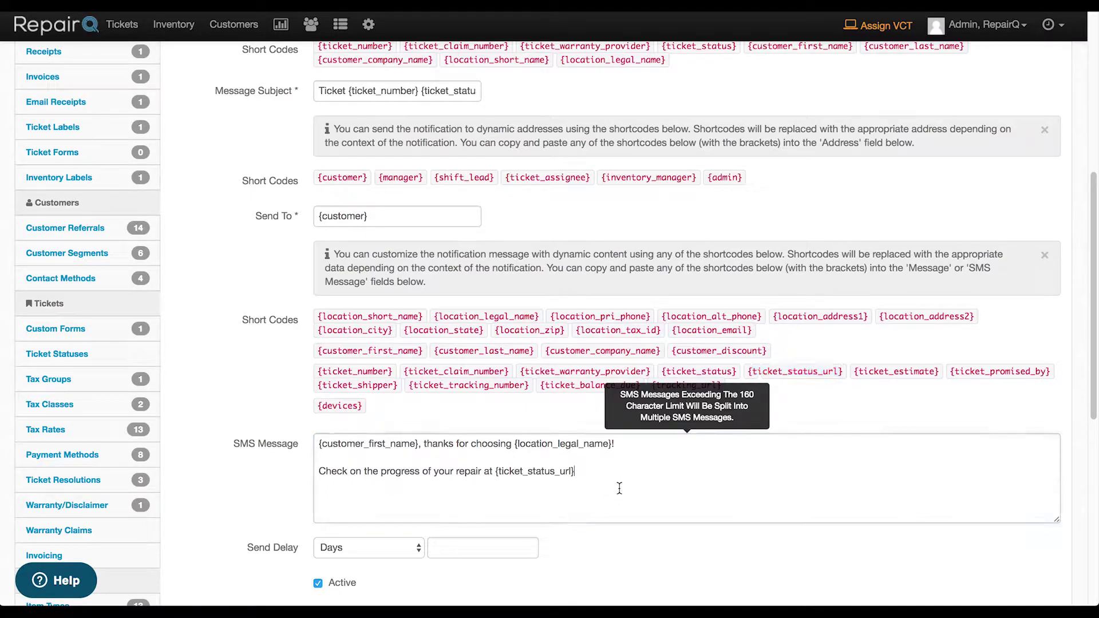
scroll(619, 488, "down", 1)
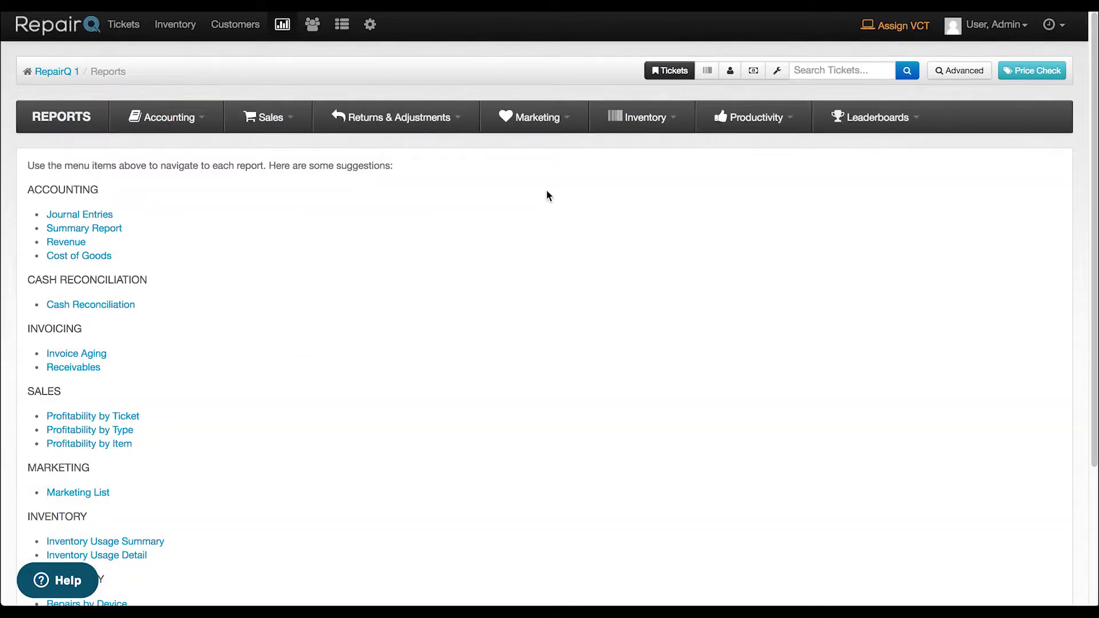
Step: Download the 8/1/17–8/11/17 Journal Entries report as CSV and Excel files
left_click(169, 117)
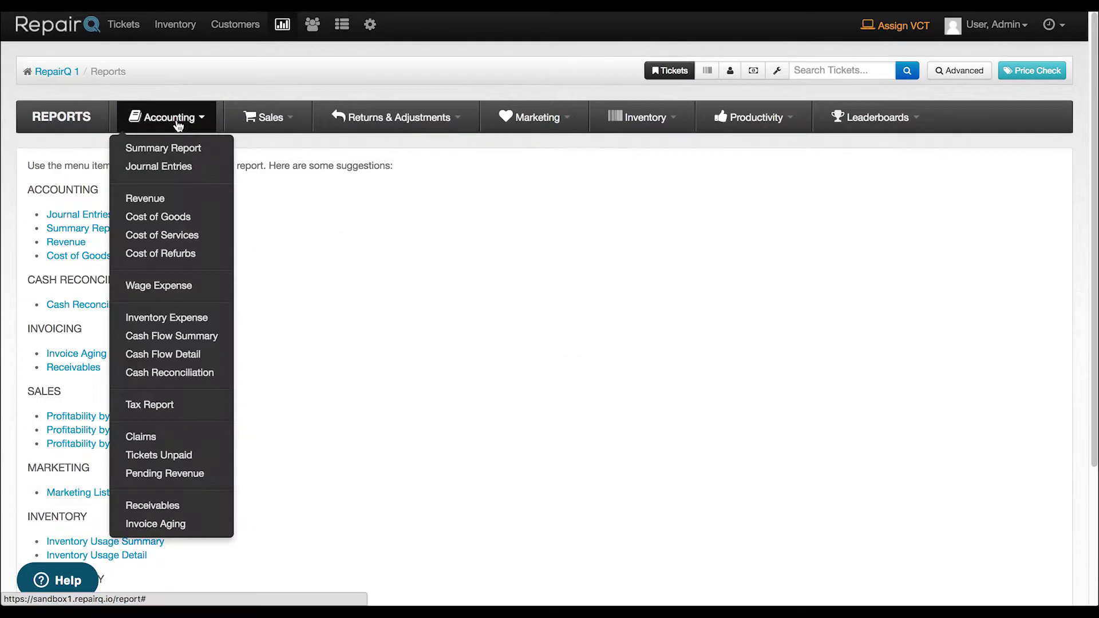
left_click(176, 167)
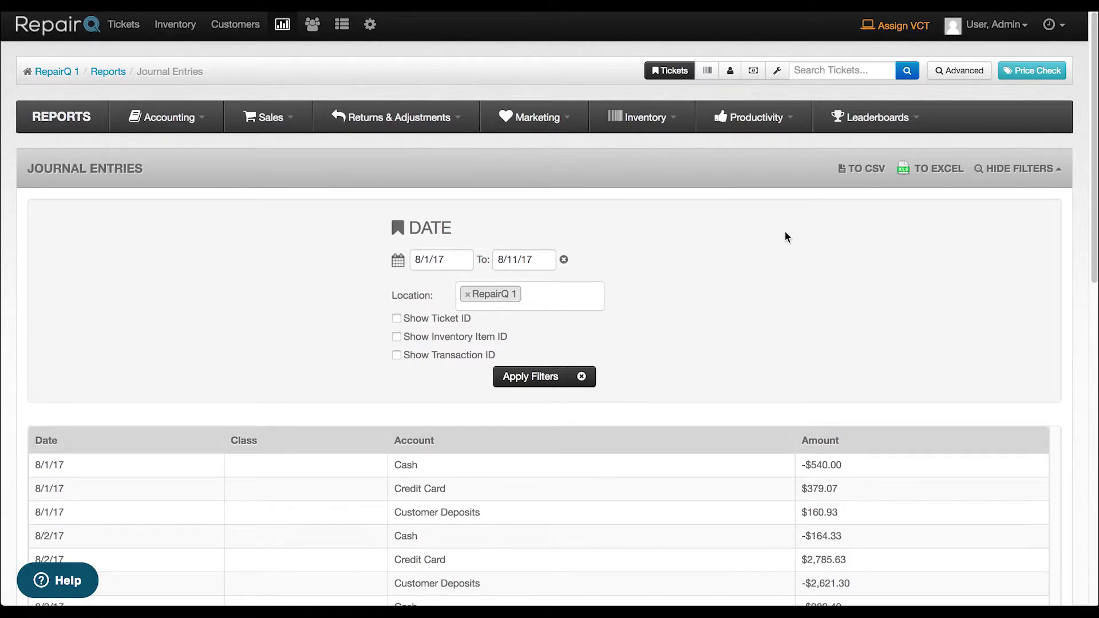
left_click(859, 174)
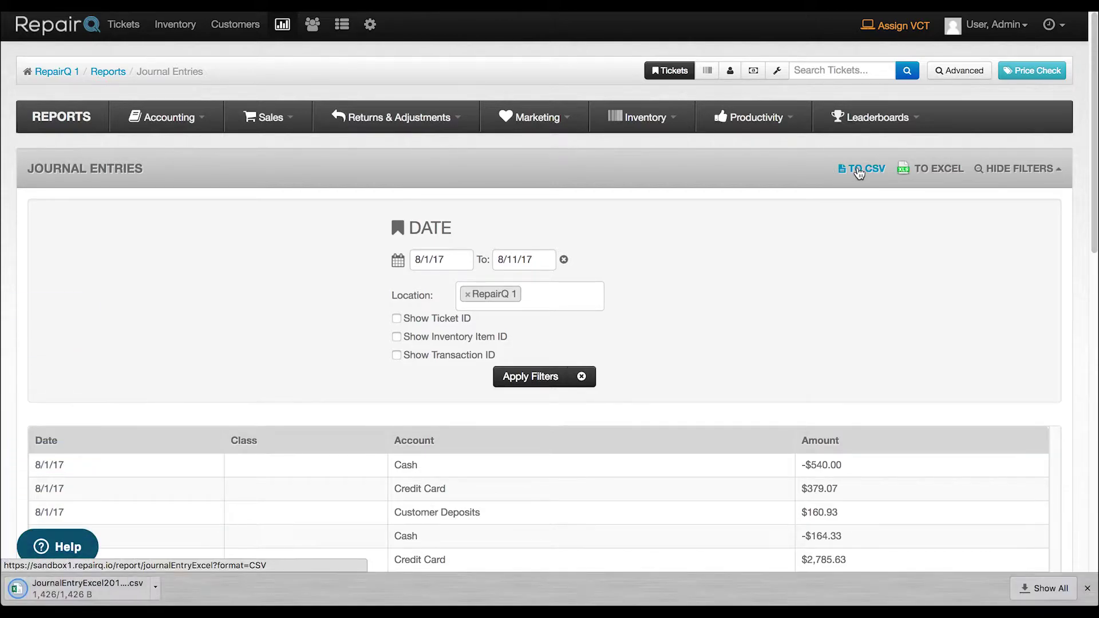
left_click(939, 169)
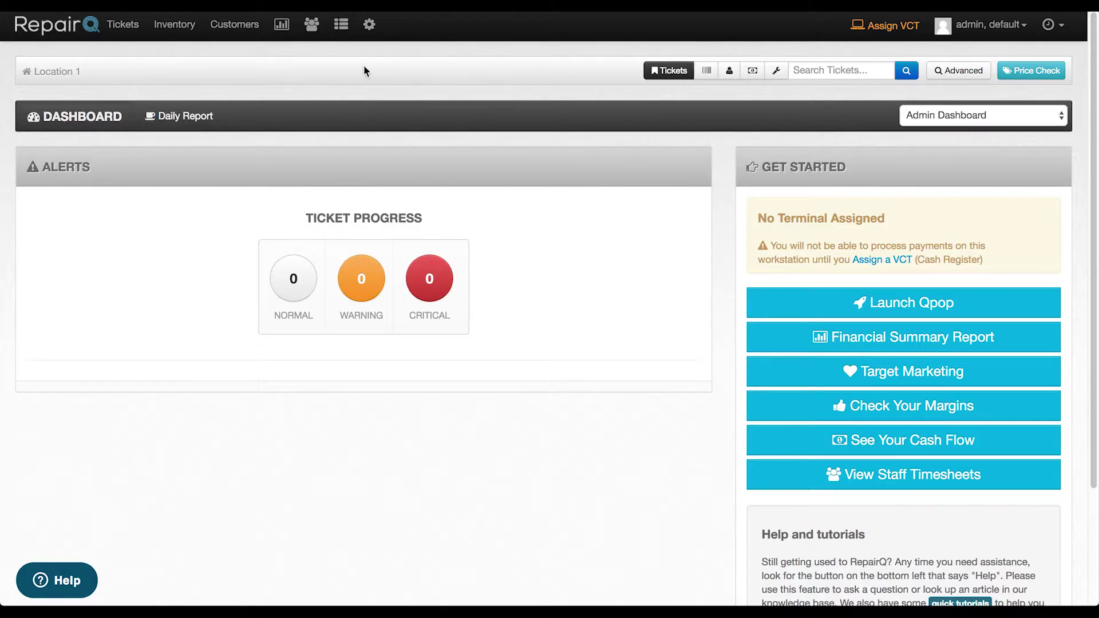
left_click(370, 26)
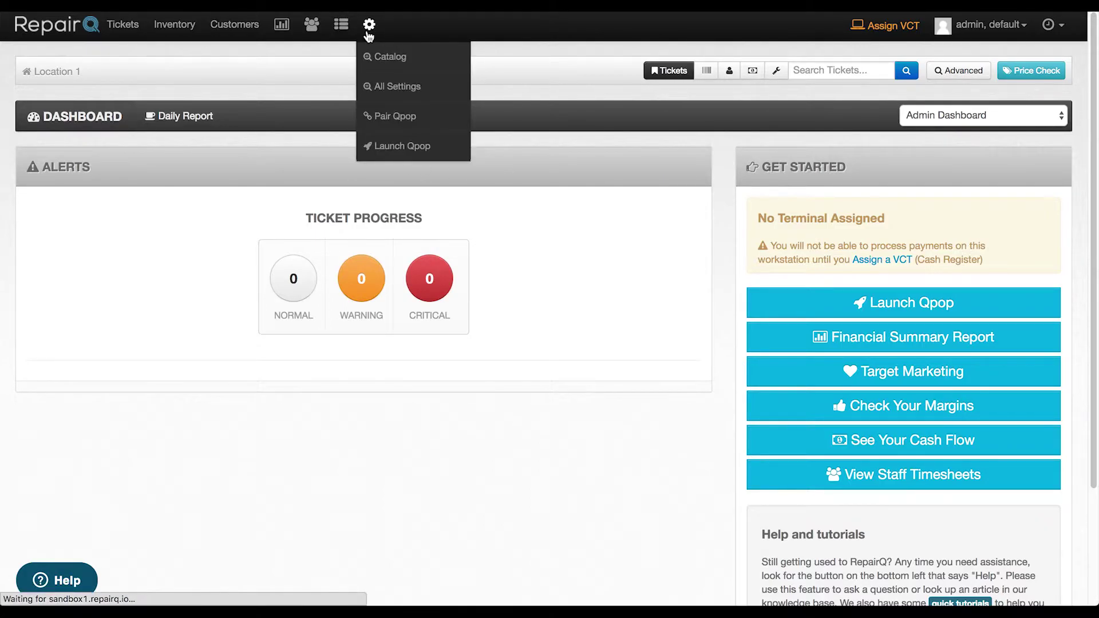
scroll(203, 321, "down", 15)
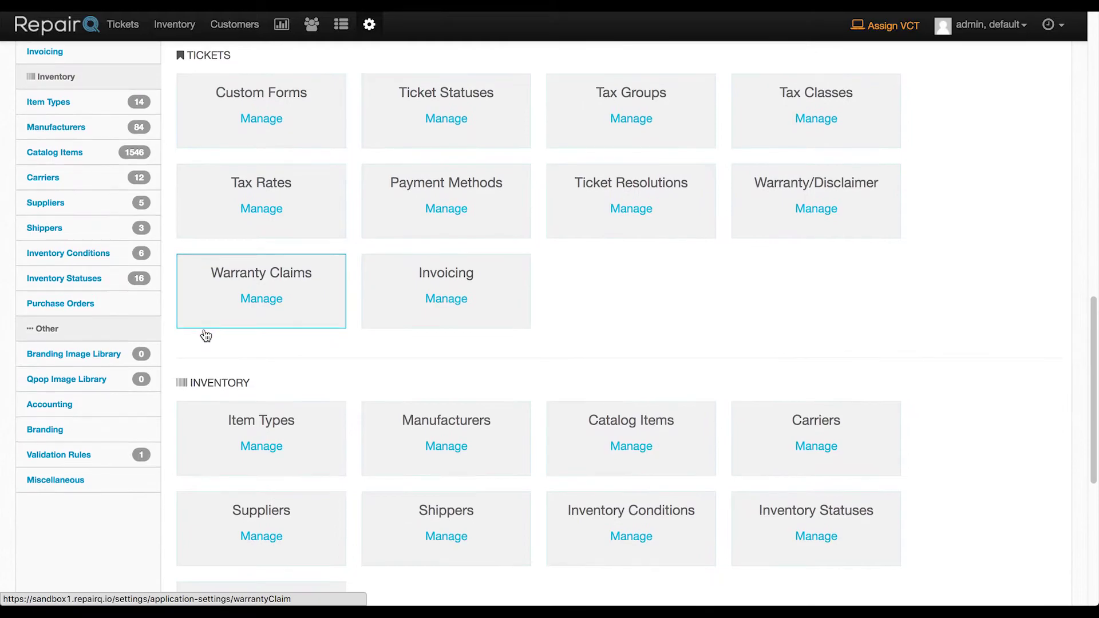
left_click(66, 406)
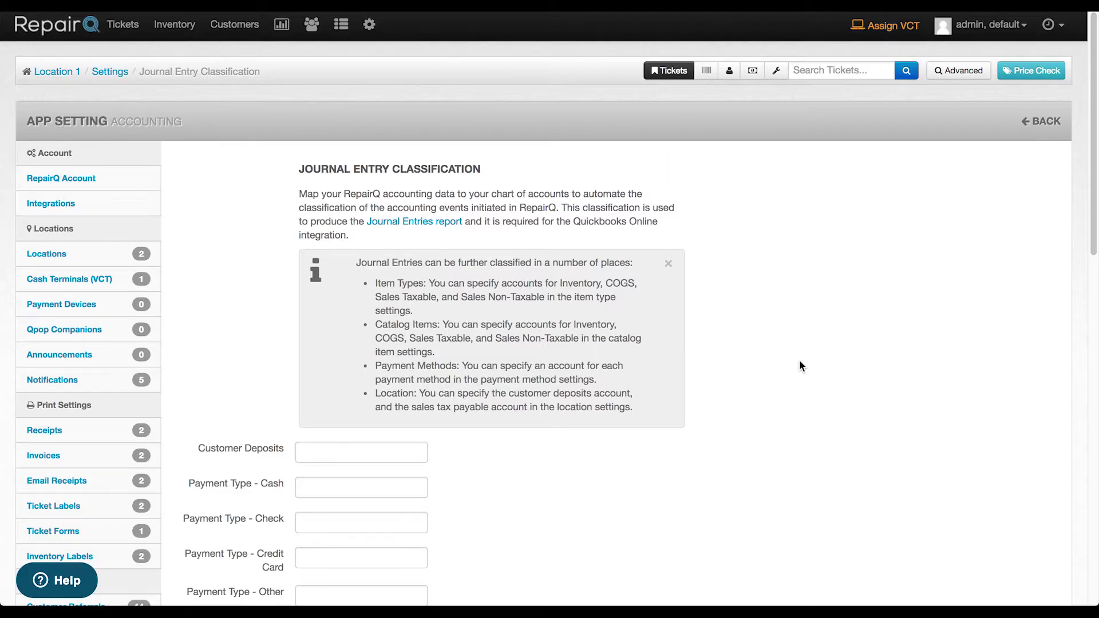
scroll(800, 361, "down", 5)
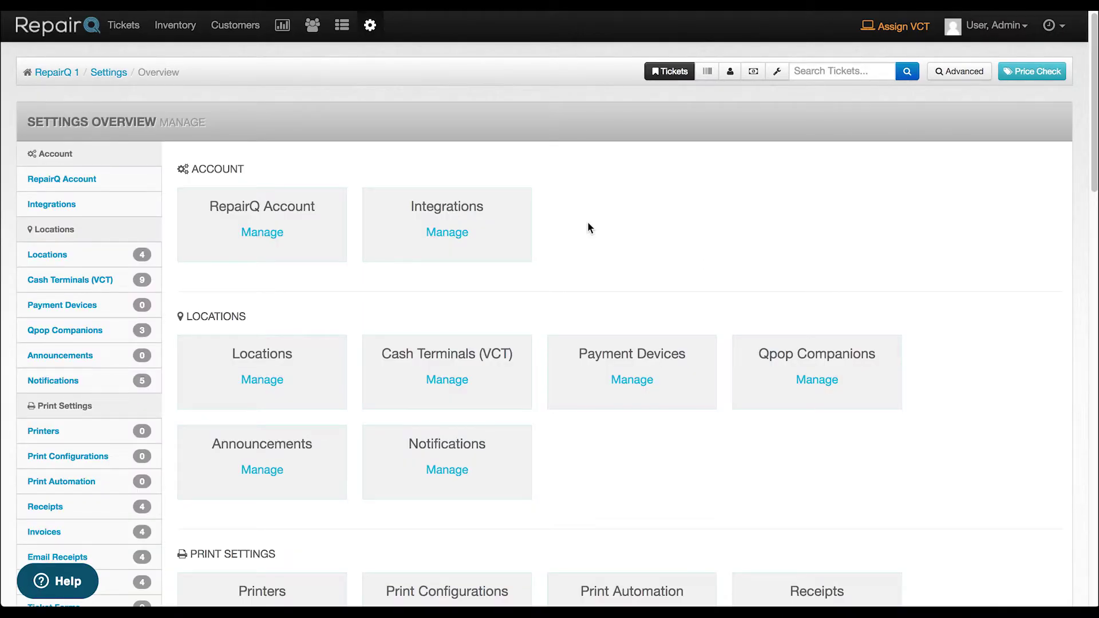
Step: Connect QuickBooks Online from the Integrations page and authorize data sharing on Intuit's page
left_click(468, 238)
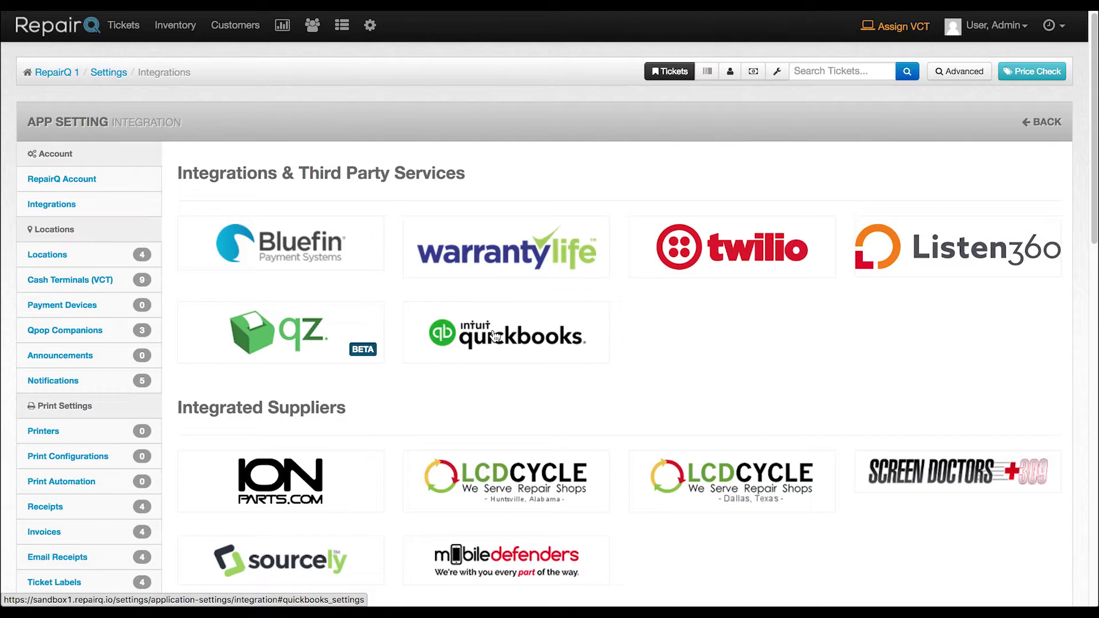
left_click(496, 336)
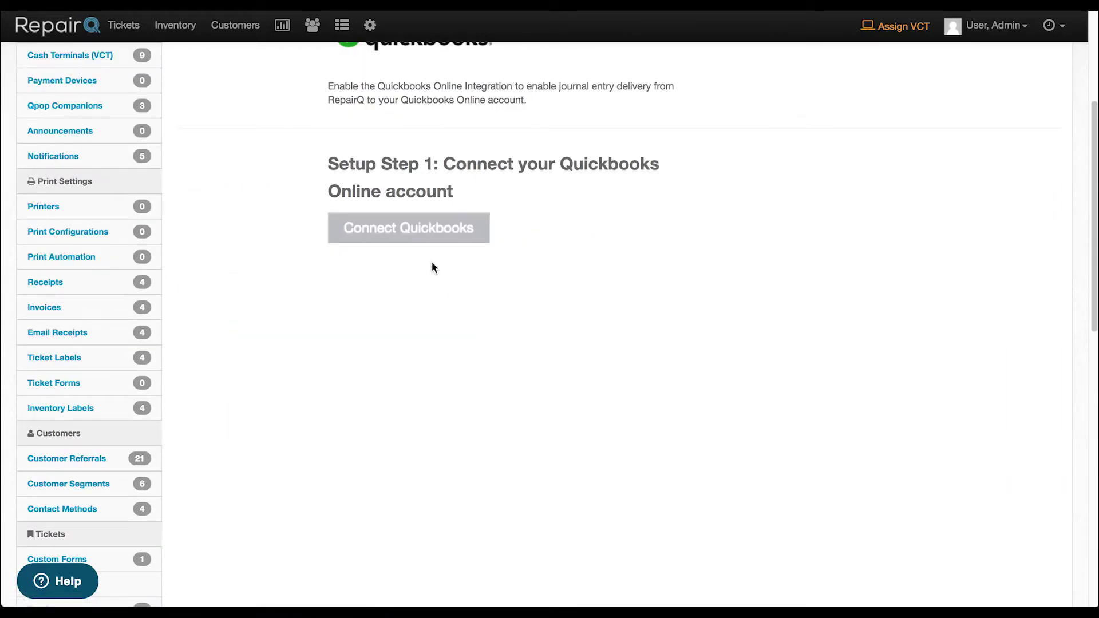
left_click(418, 230)
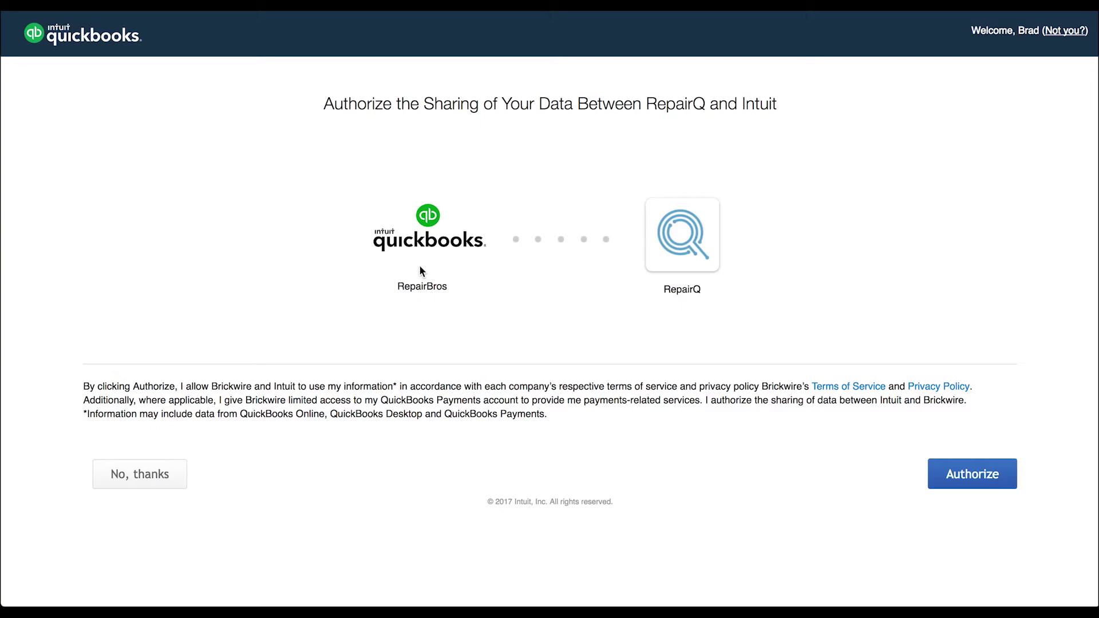
left_click(978, 477)
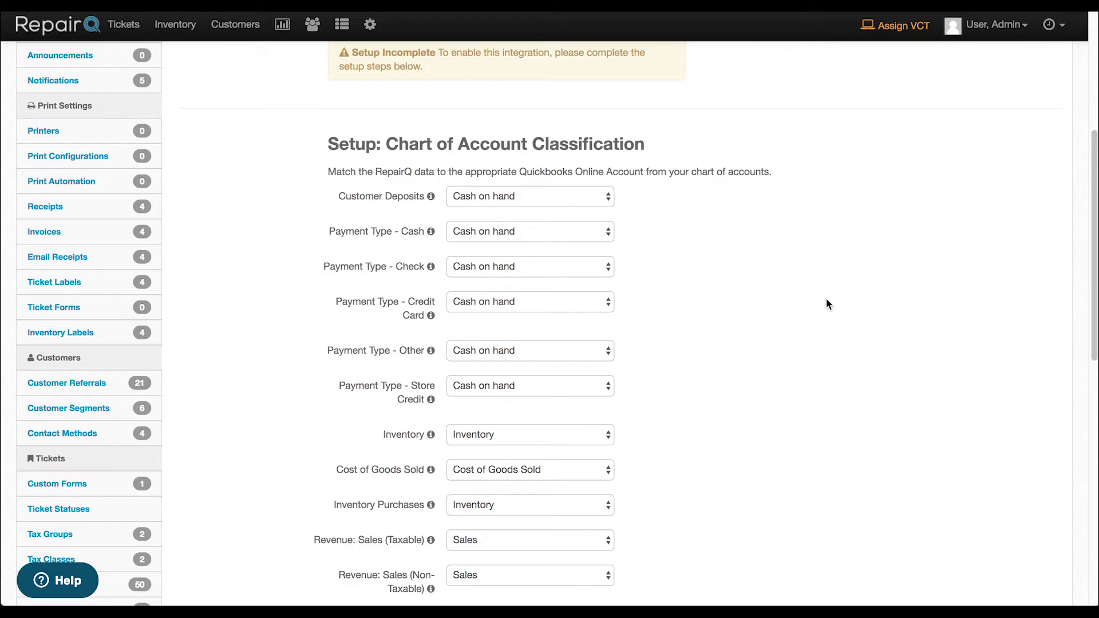
Step: Save classifications: payment types to Cash on hand, sales to Sales, sales tax to Taxes & Licenses
scroll(826, 304, "down", 5)
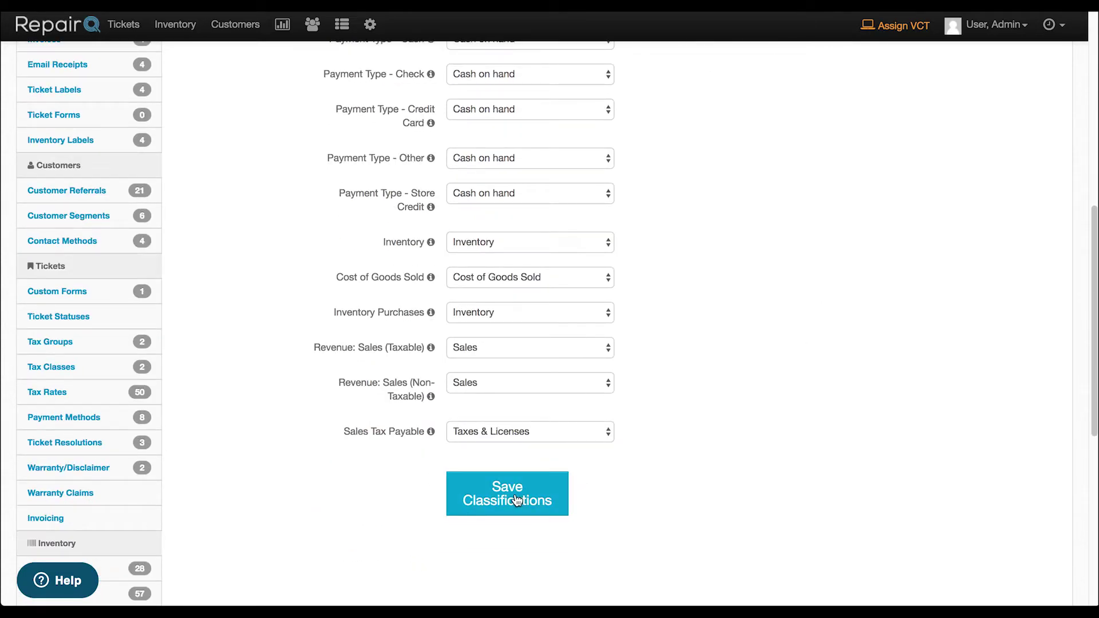
left_click(515, 499)
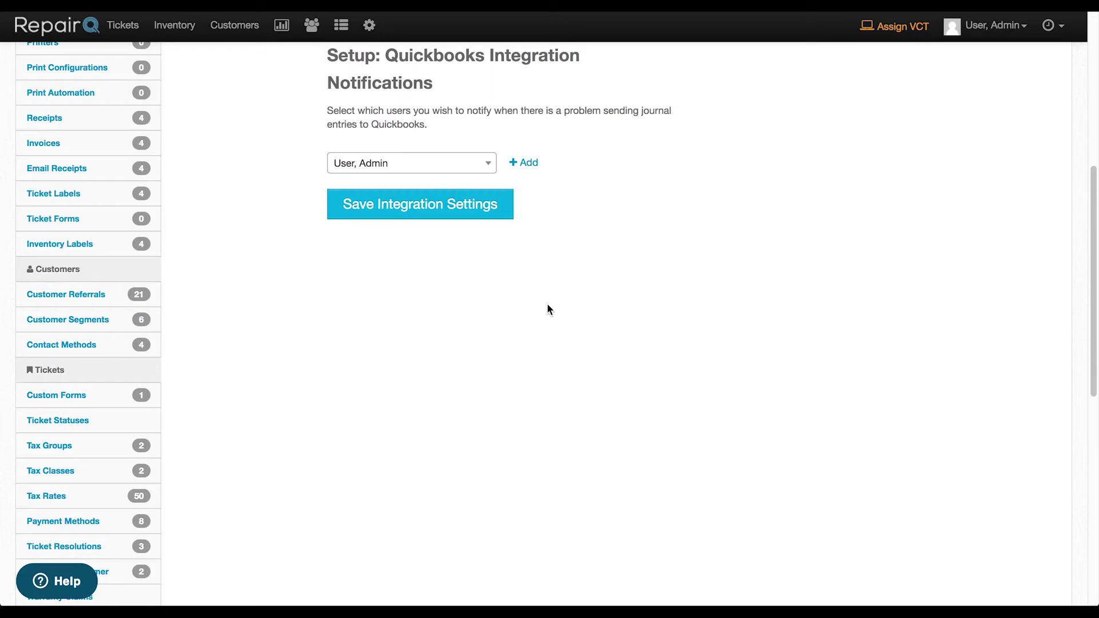
Step: Add User, 7 to the journal-entry error notification list and save the integration settings
left_click(433, 167)
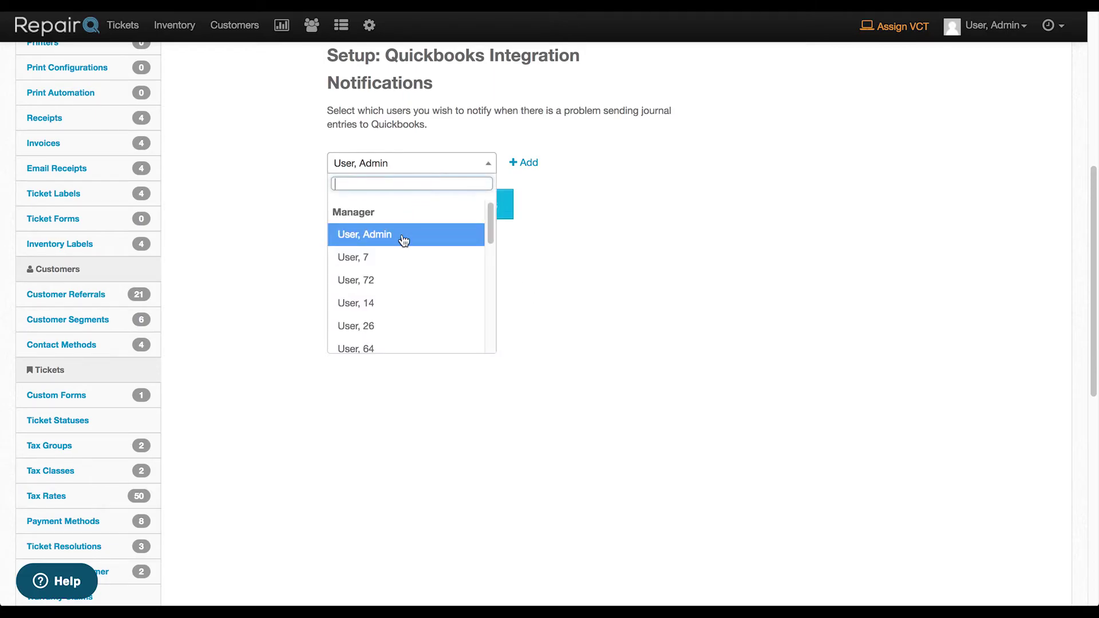
left_click(398, 255)
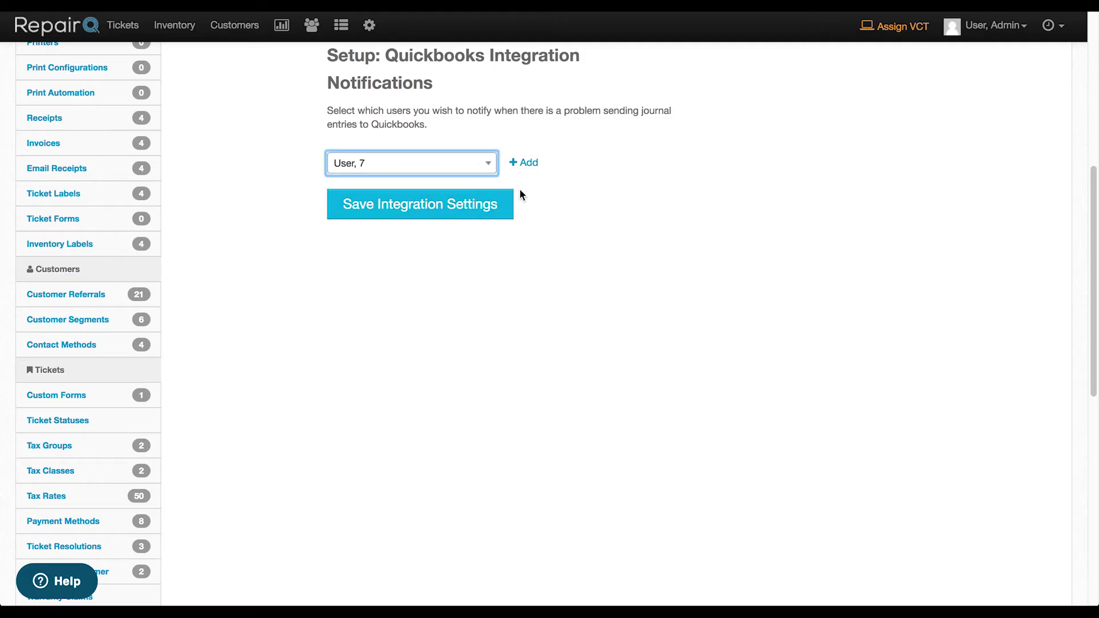
left_click(522, 164)
left_click(384, 194)
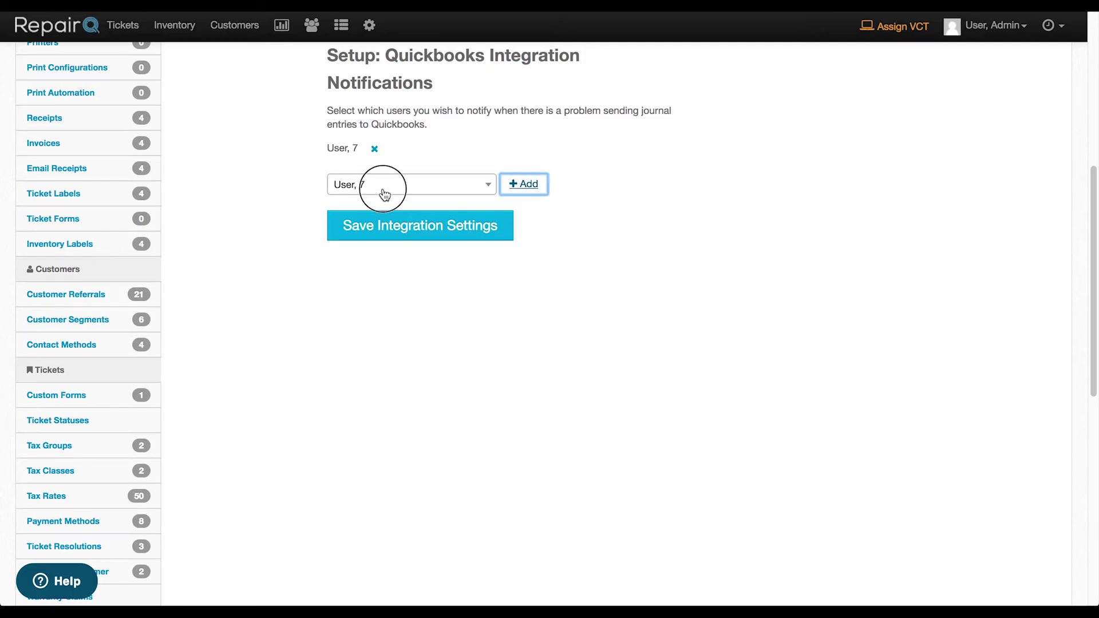
left_click(374, 256)
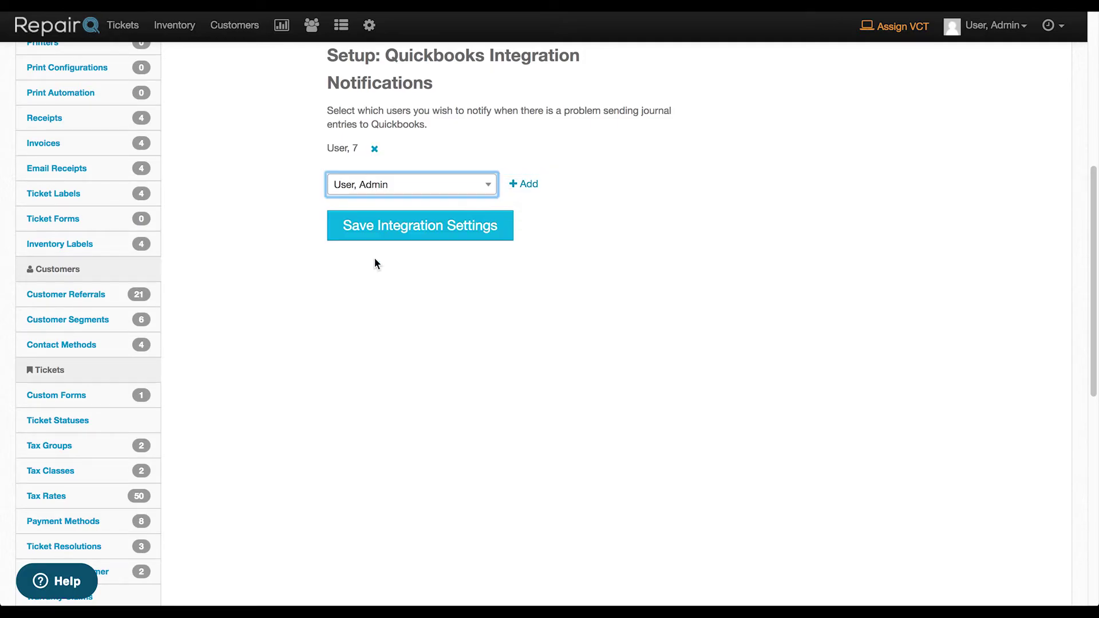
left_click(437, 235)
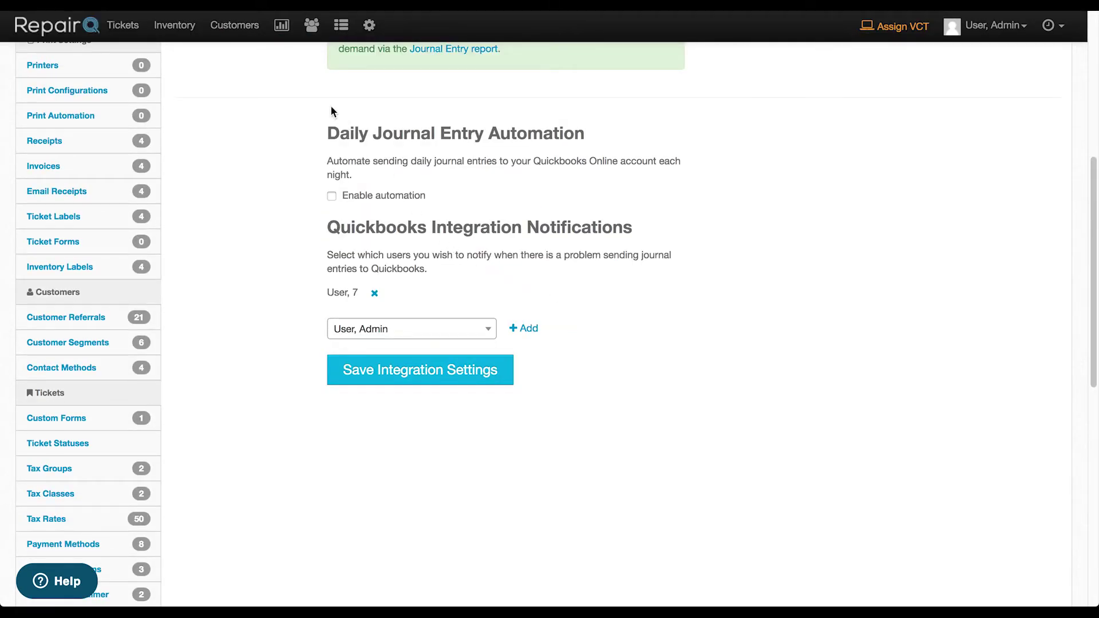
Step: Send the 8/1/17–8/11/17 RepairQ 1 journal entries to QuickBooks, confirming replacement of earlier entries
left_click(281, 25)
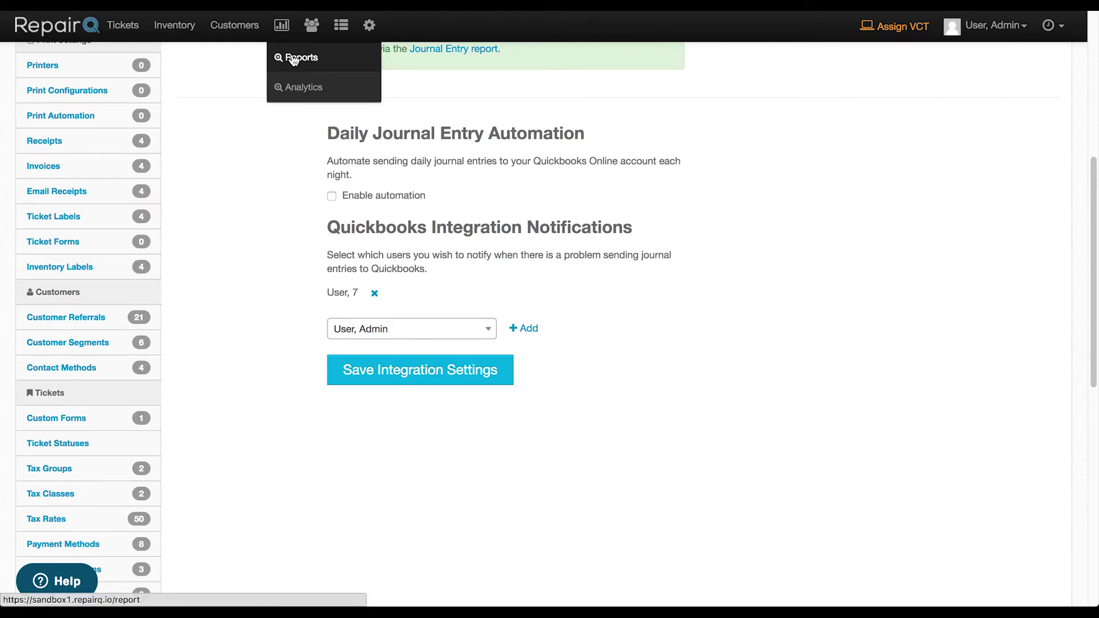
left_click(293, 57)
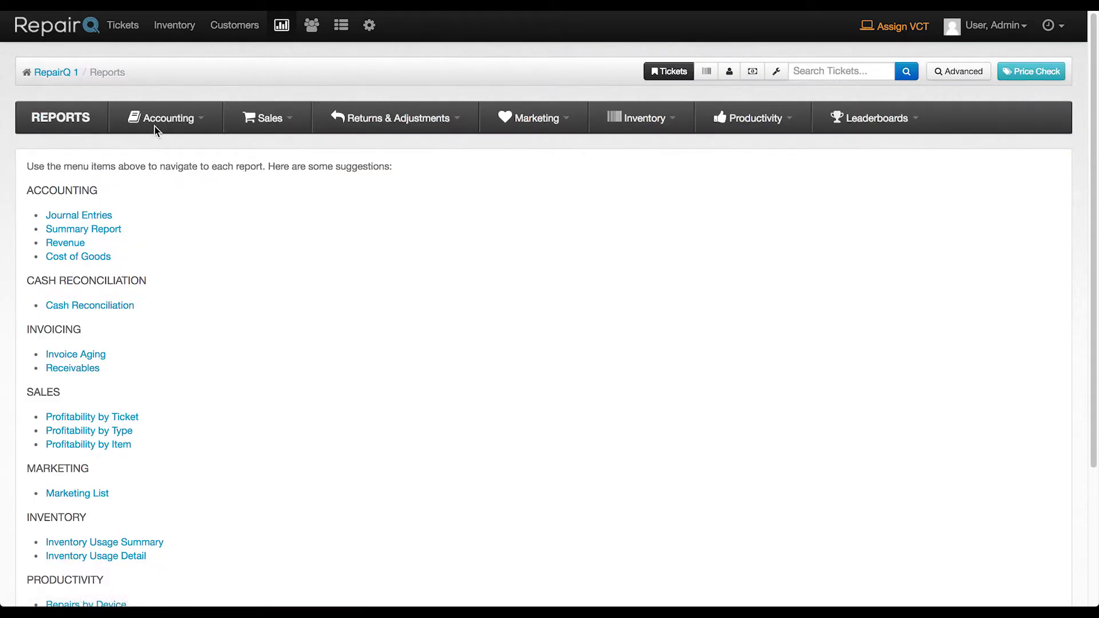
left_click(162, 121)
left_click(163, 168)
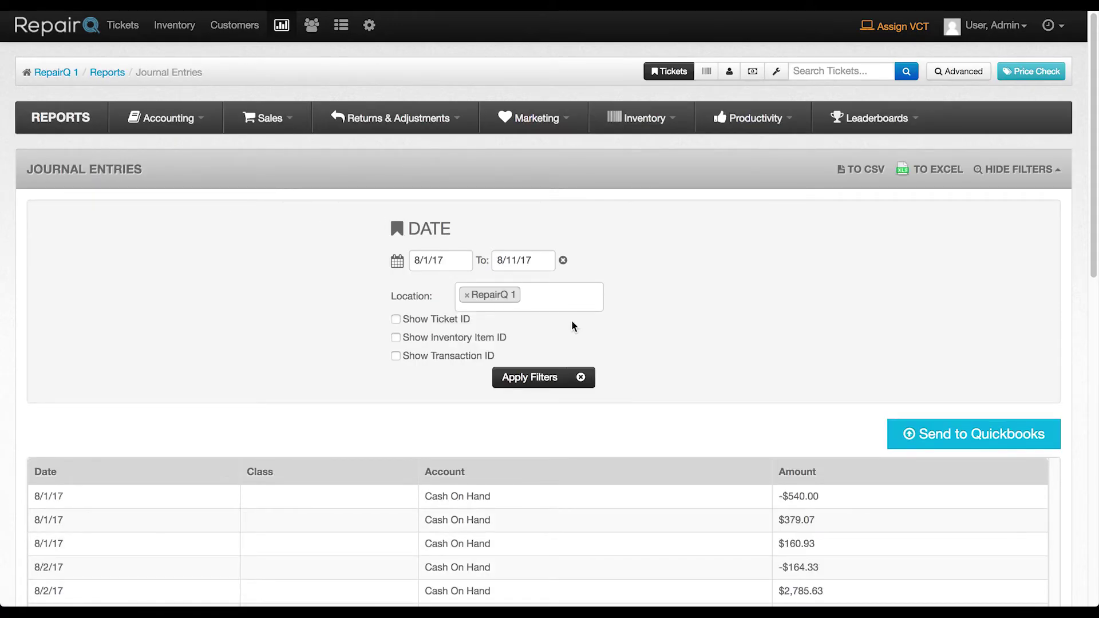
mouse_move(993, 436)
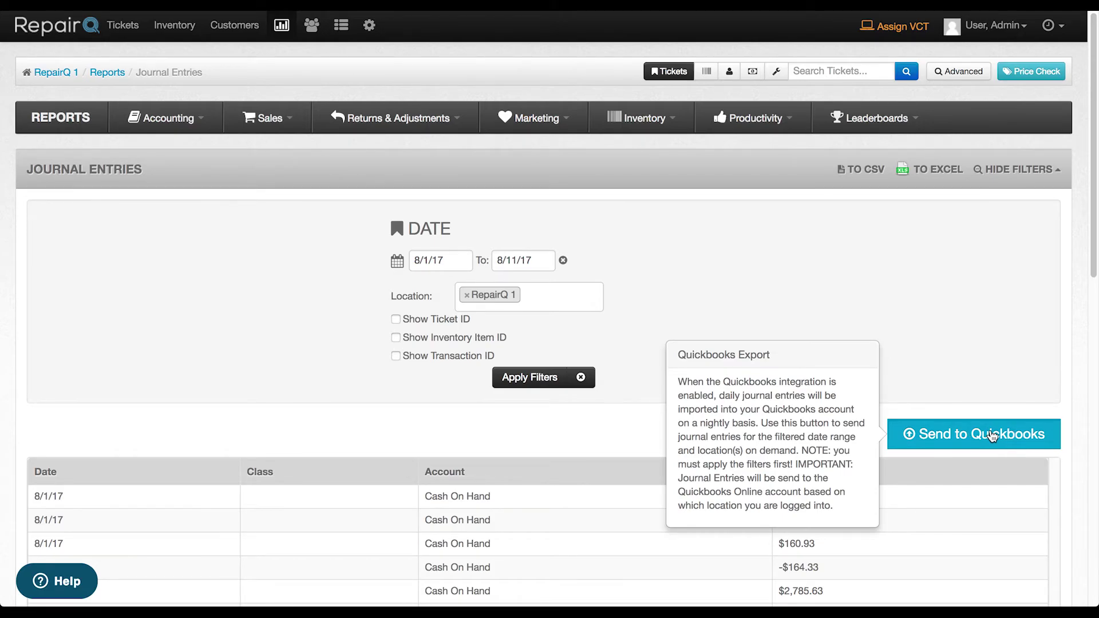
left_click(993, 436)
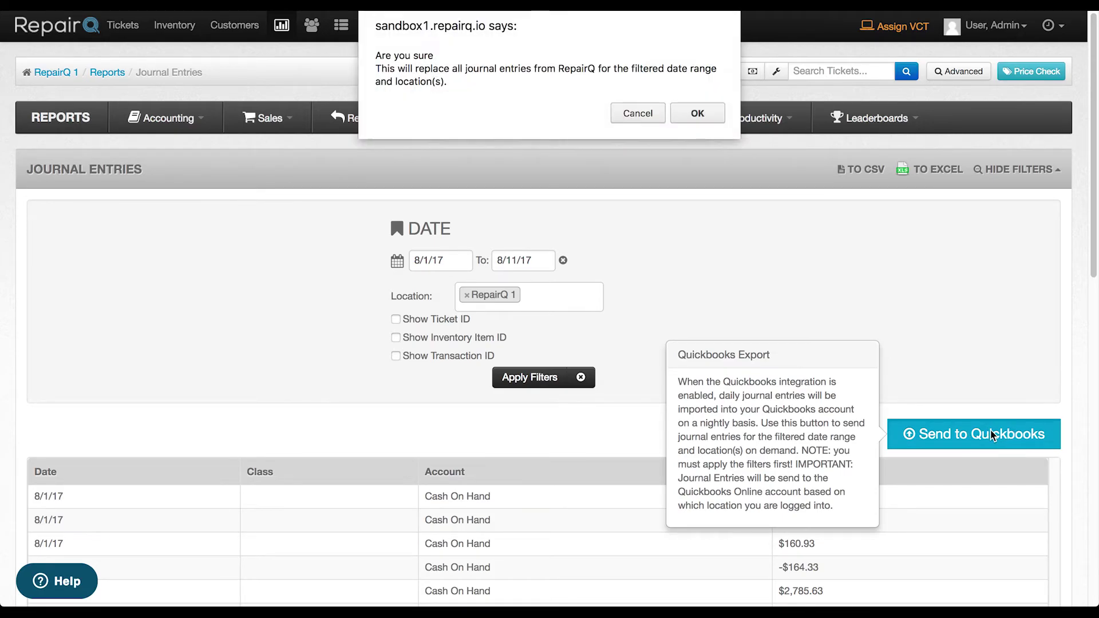
left_click(696, 114)
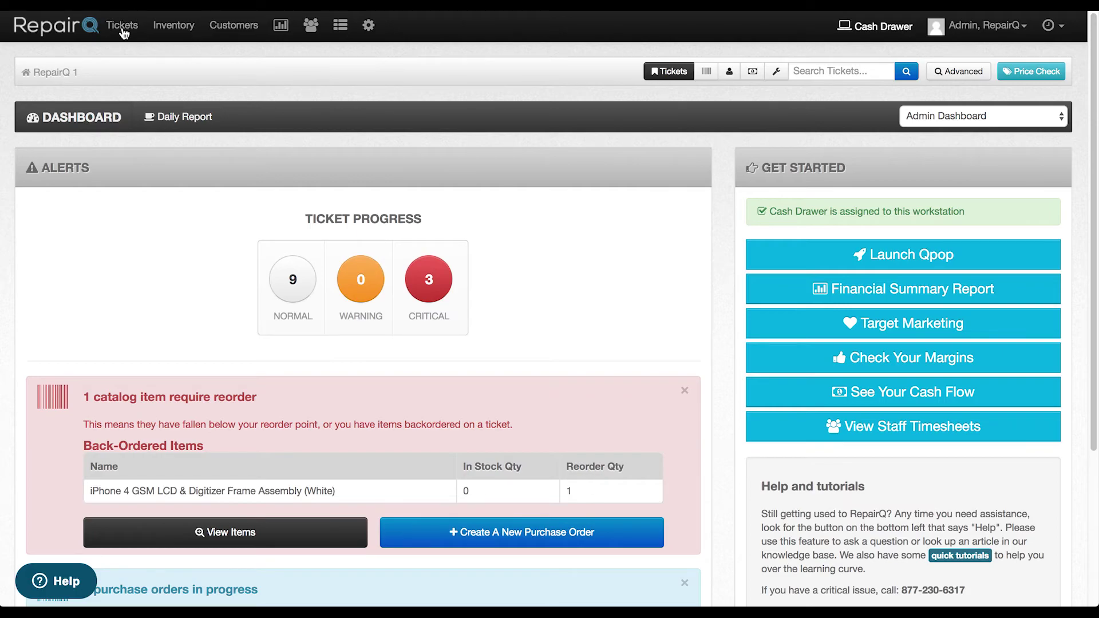
Step: Start a new Quick Sale ticket and add SKUs MDAP0901, MDAP0902 and MDDE0066
left_click(122, 26)
left_click(131, 58)
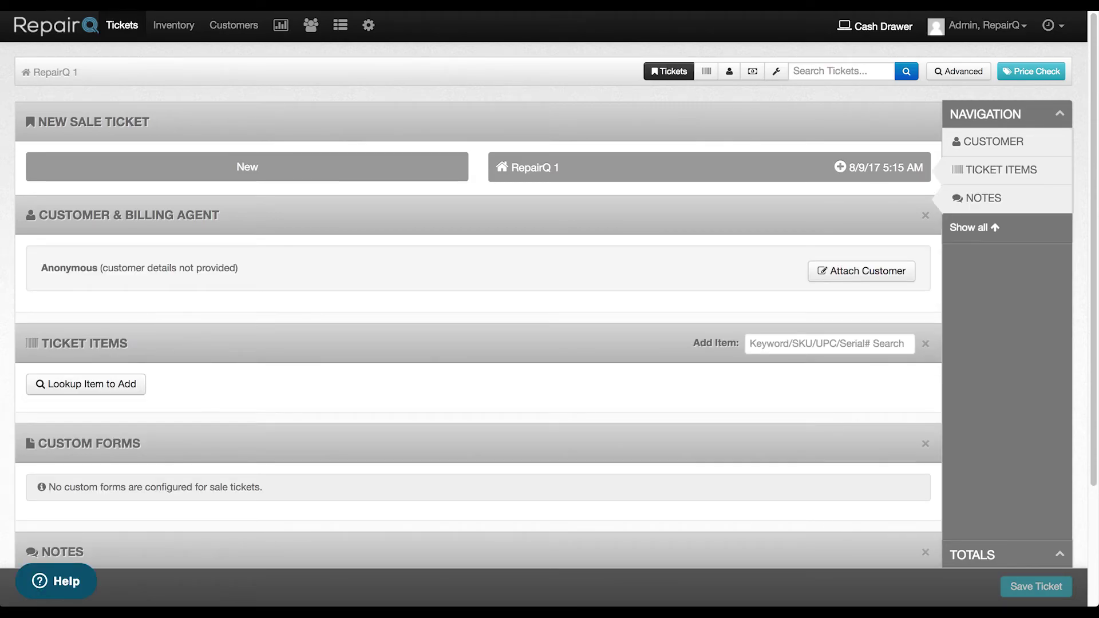
type("MDAP0901")
key("Return")
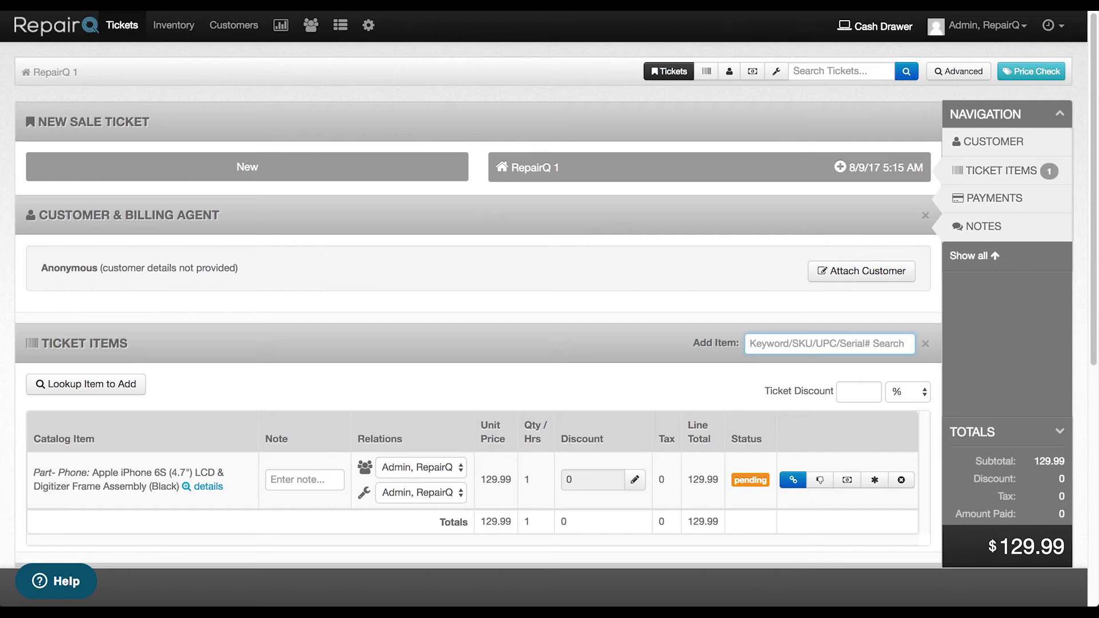
type("MDAP0902")
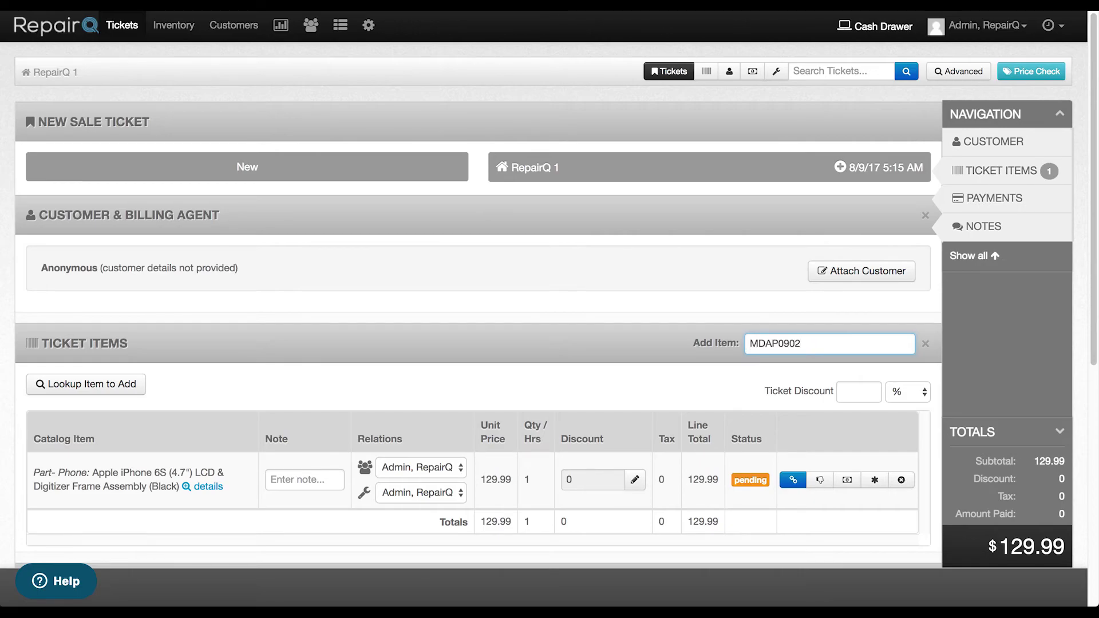
key("Return")
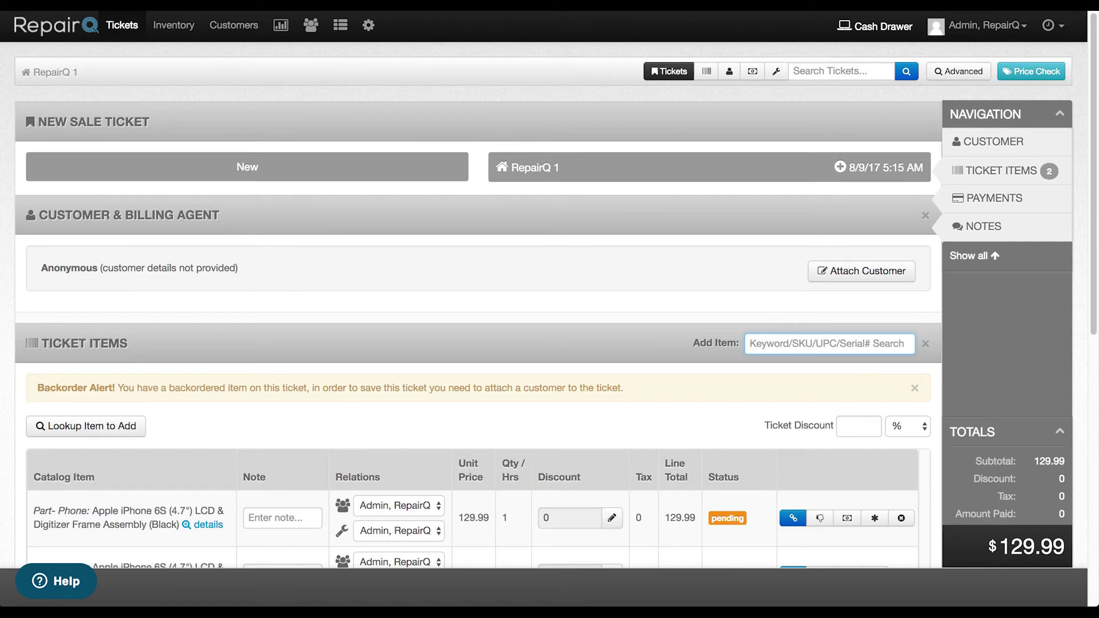
type("MDDE0066")
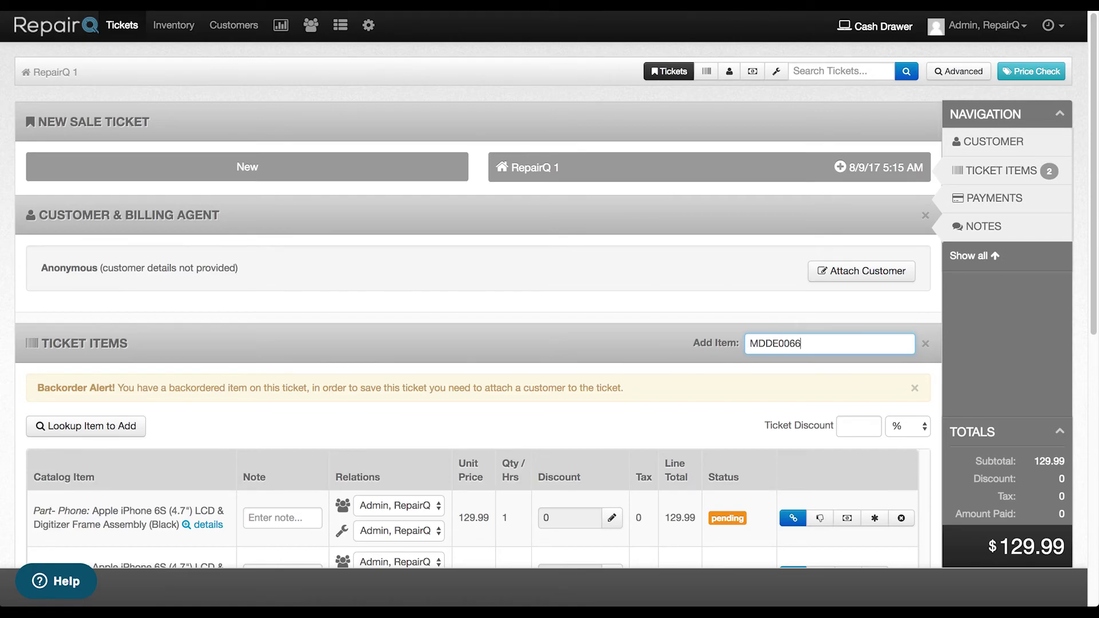
key("Return")
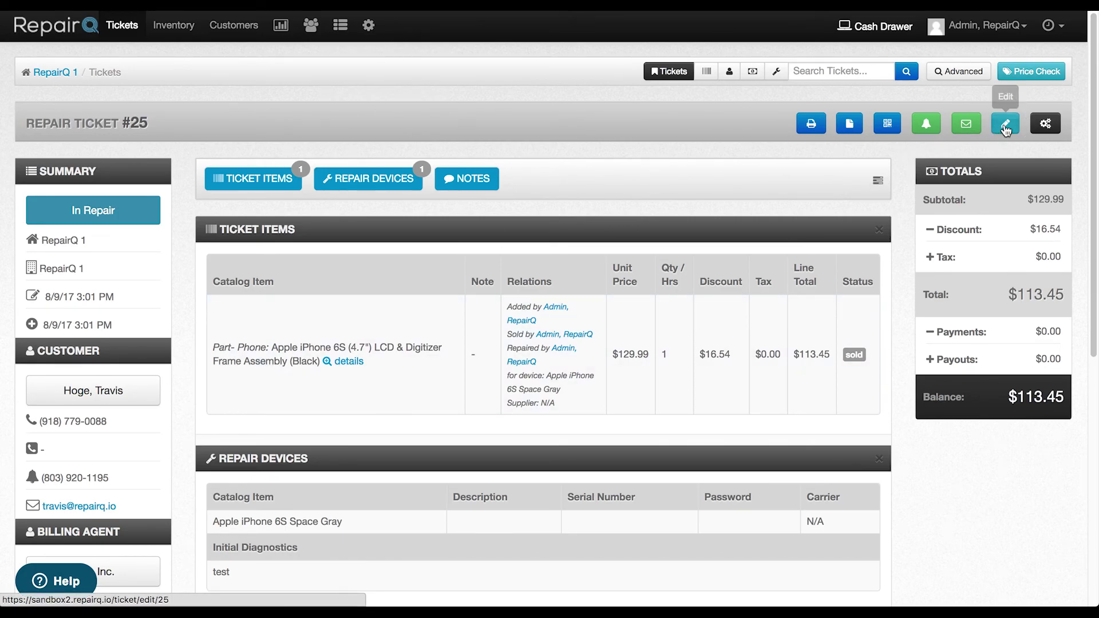
Step: On ticket #25, take a $115 cash payment: $113.45 applied, $1.55 change
left_click(1012, 129)
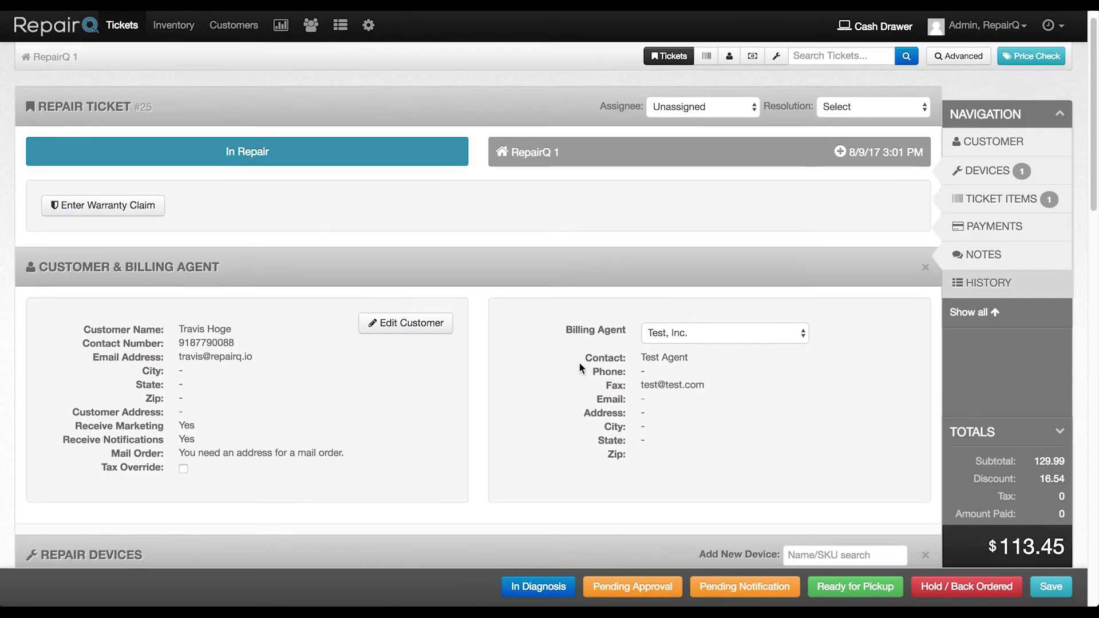
scroll(581, 368, "down", 10)
scroll(581, 368, "down", 2)
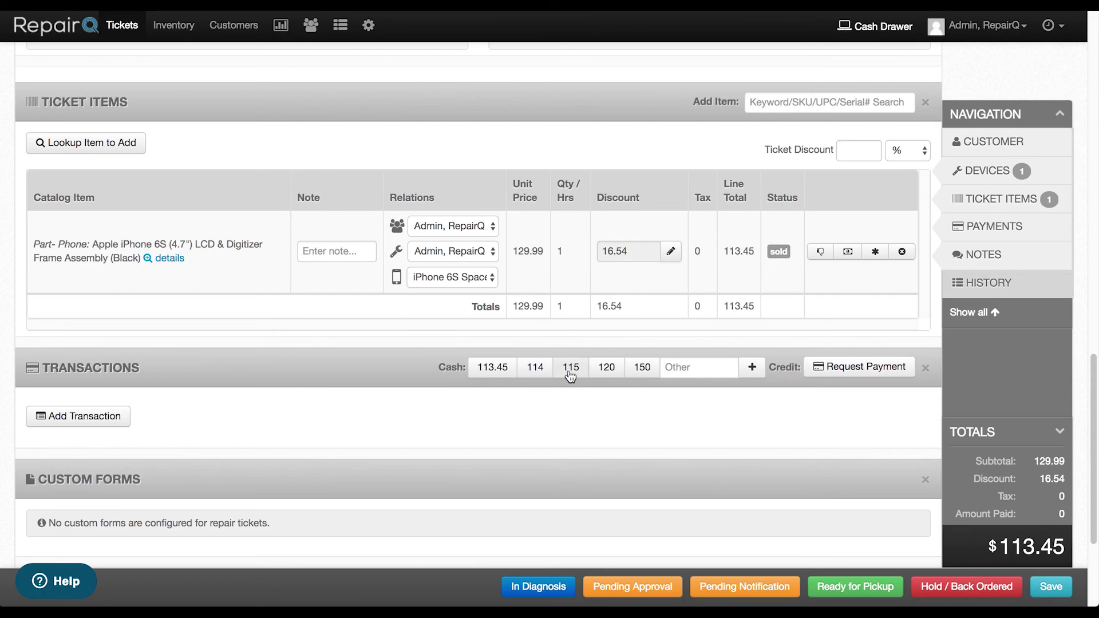
left_click(571, 371)
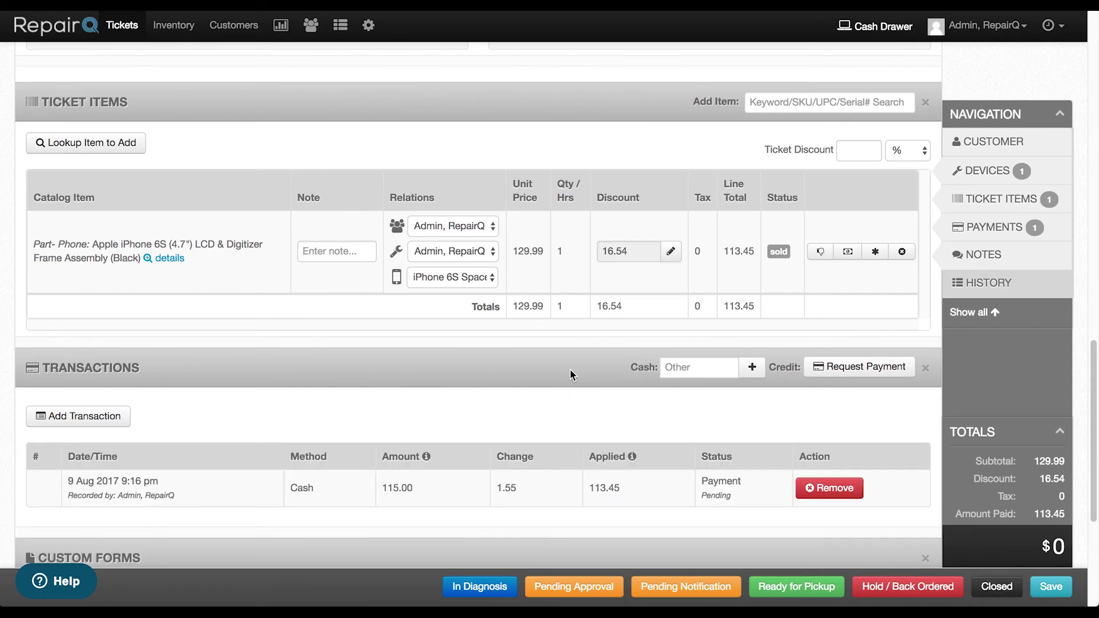